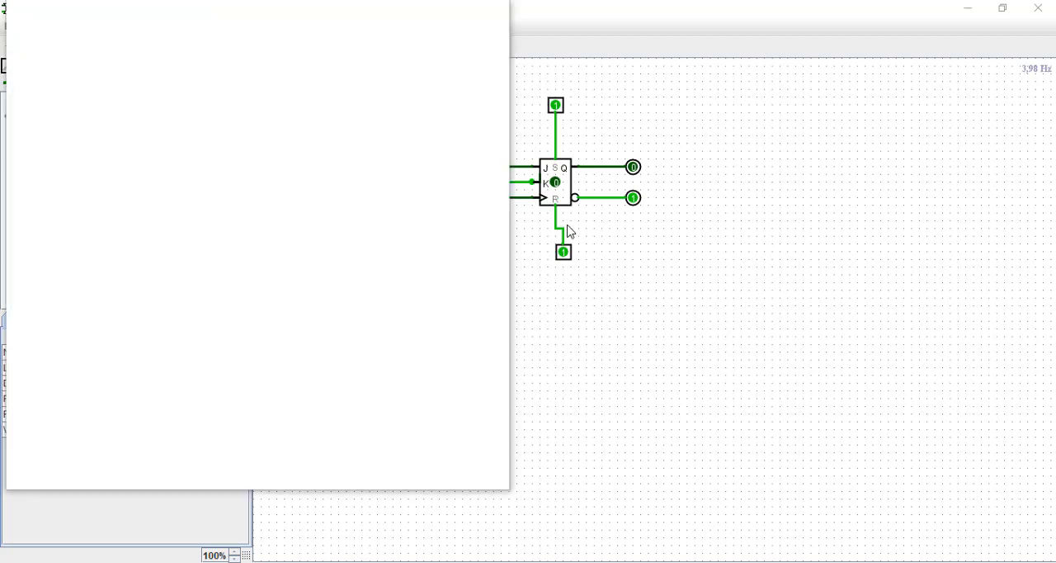
Close the blank window, look over the logisim-evolution project page on SourceForge in Firefox, and return to the circuit.
click(487, 23)
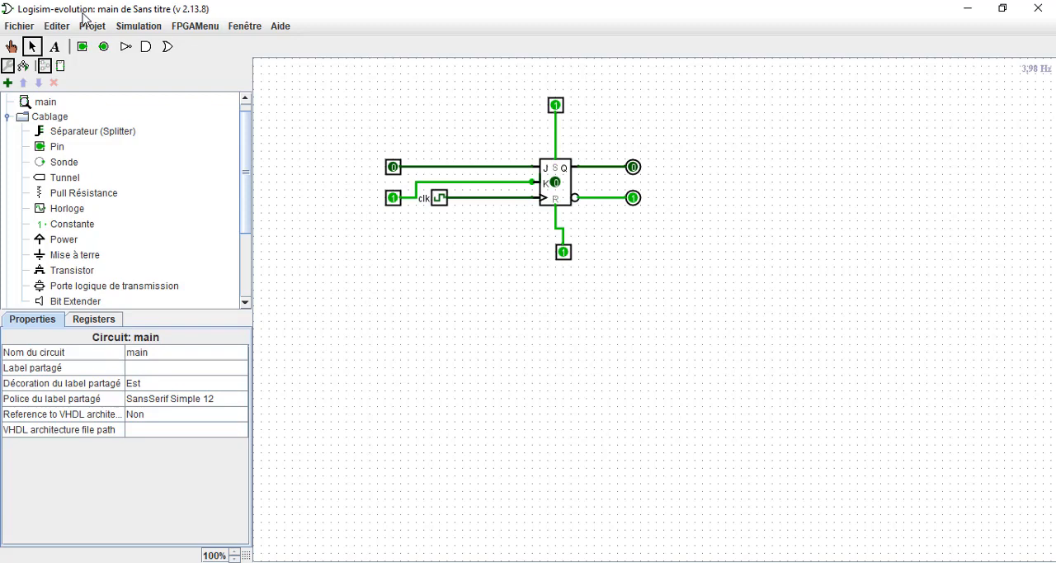
click(513, 562)
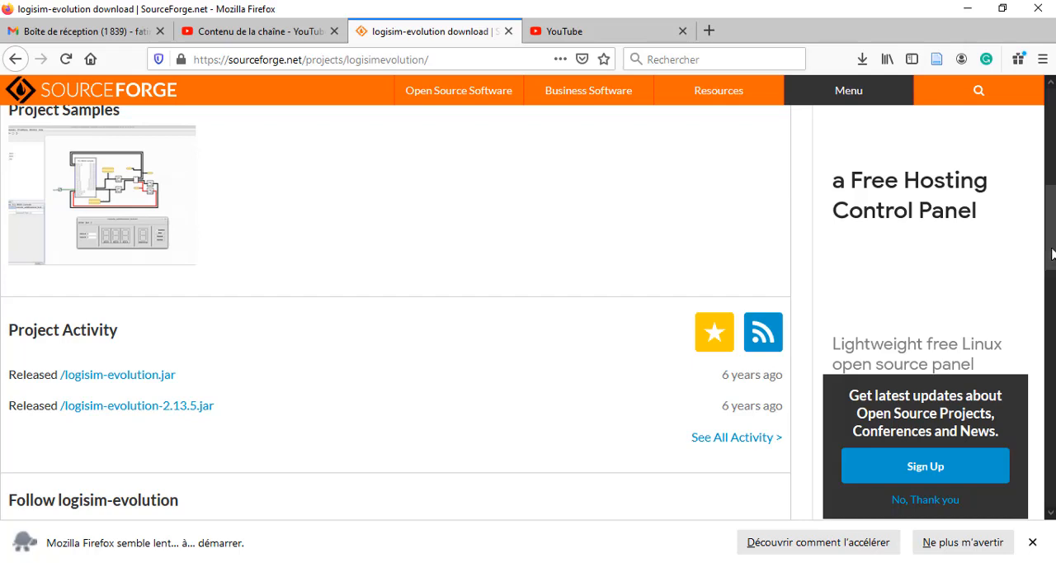
mouse_move(1052, 254)
mouse_down()
mouse_move(1052, 231)
mouse_move(1052, 255)
mouse_up()
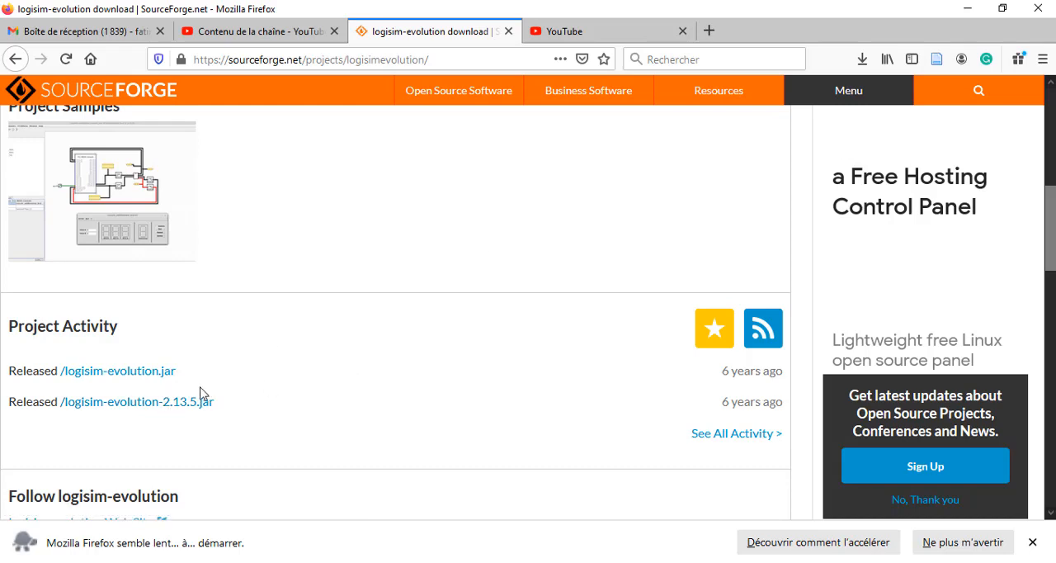
click(960, 10)
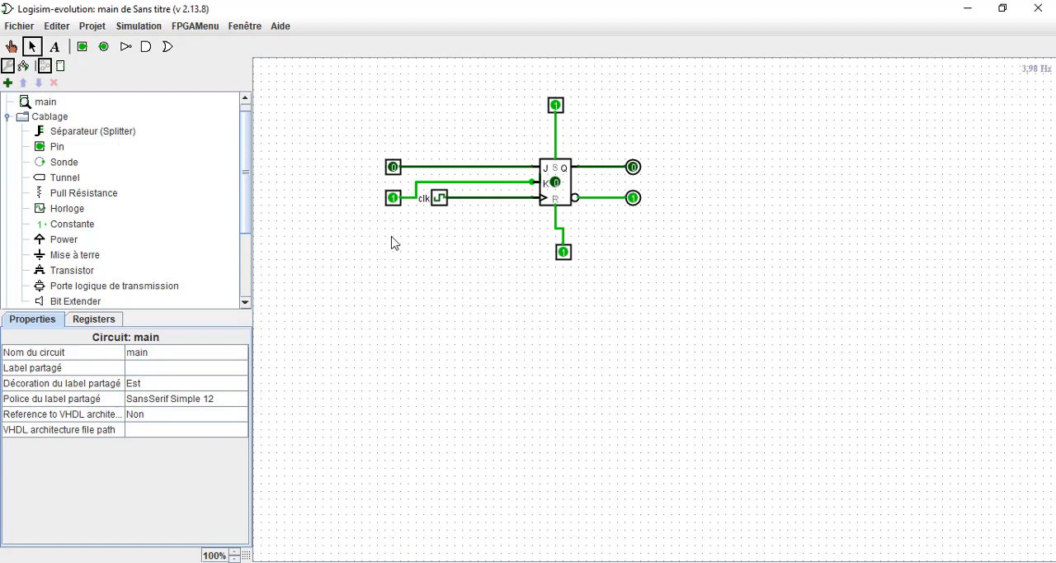
Inspect the properties of the clk clock and the four input pins around the J-K flip-flop.
click(438, 202)
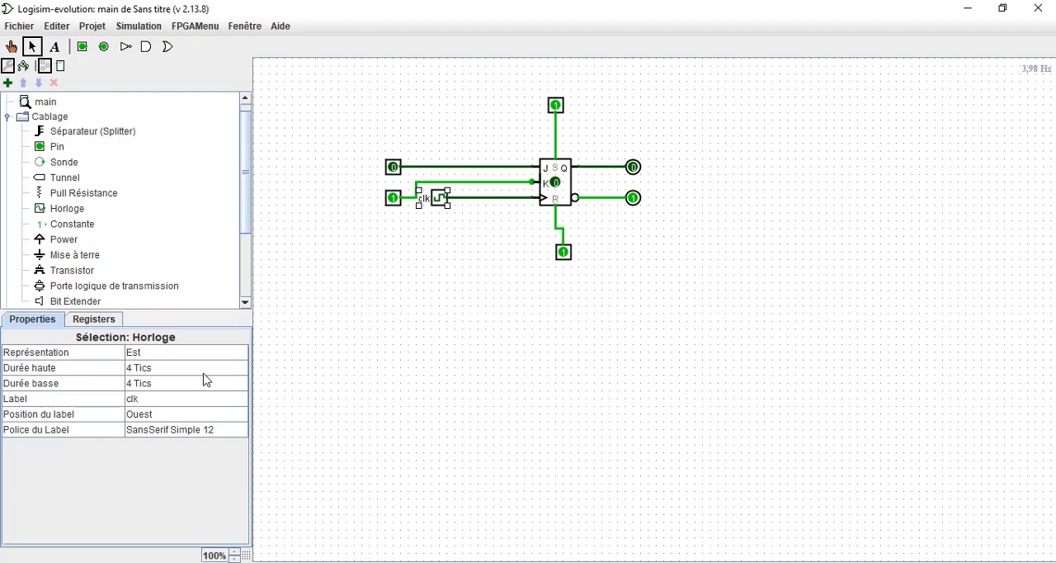
click(392, 168)
click(393, 198)
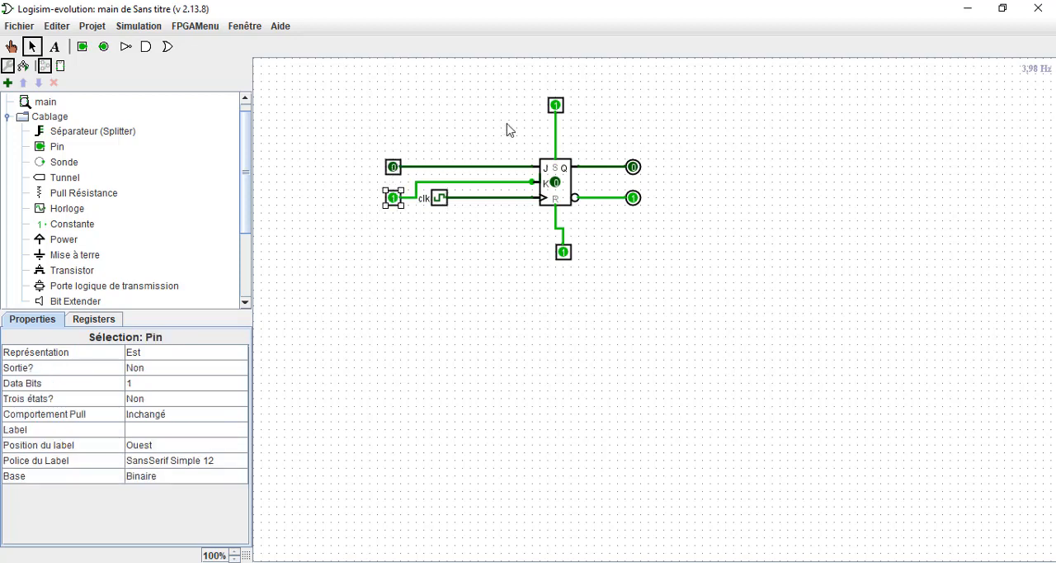
click(556, 105)
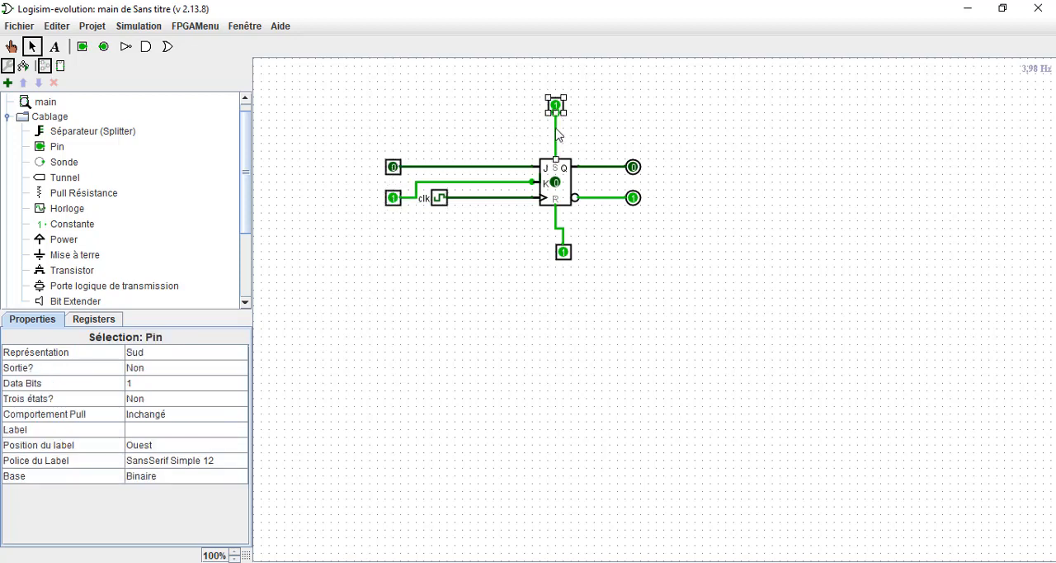
click(560, 254)
Label the input pin wired to the flip-flop's J input J and the one wired to K as K.
click(394, 169)
click(172, 429)
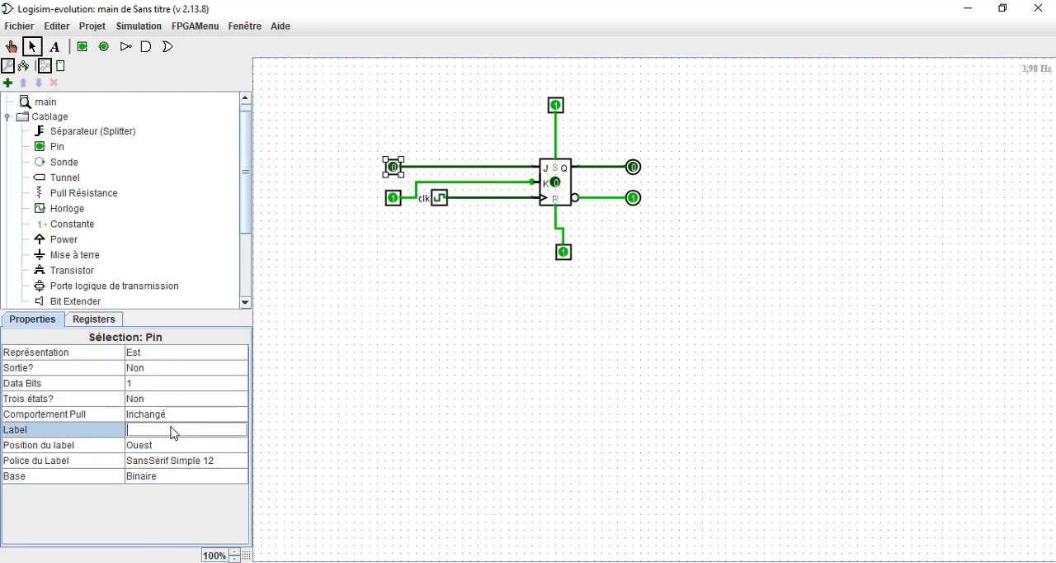
text(J)
key(Return)
click(400, 204)
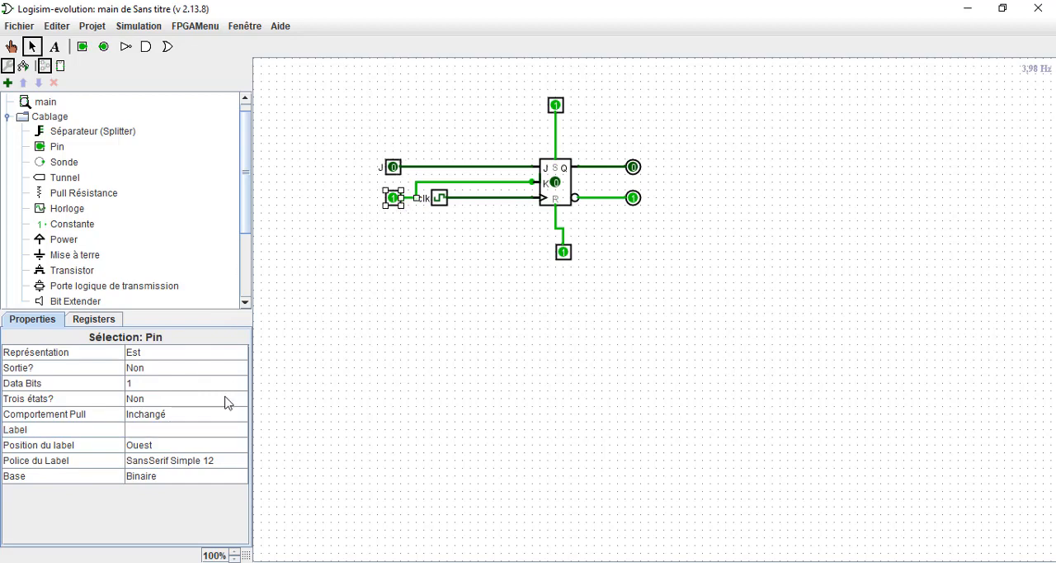
click(180, 428)
text(K)
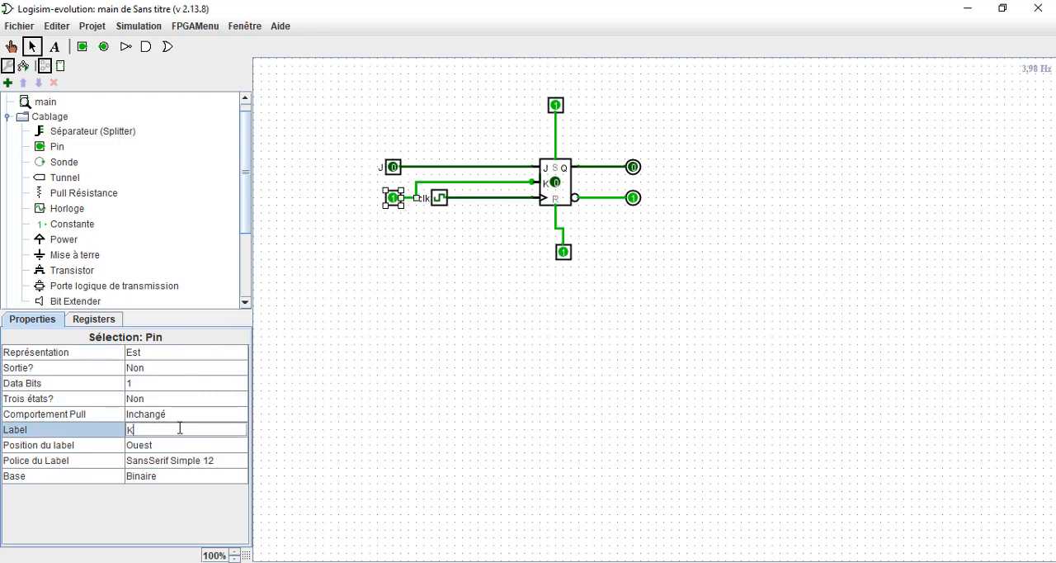
key(Return)
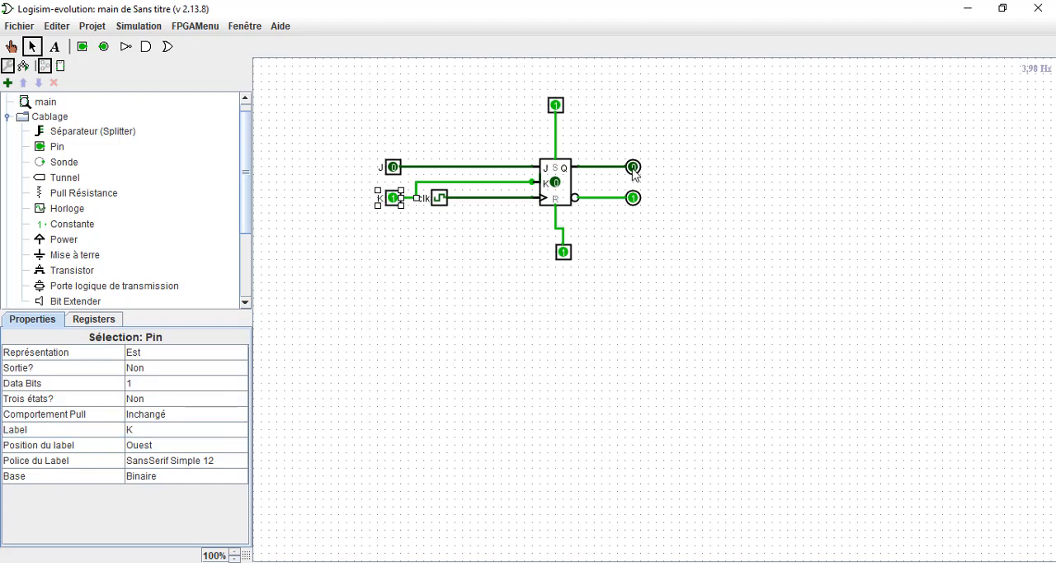
Label the pin above the flip-flop S and the pin below it R.
click(556, 105)
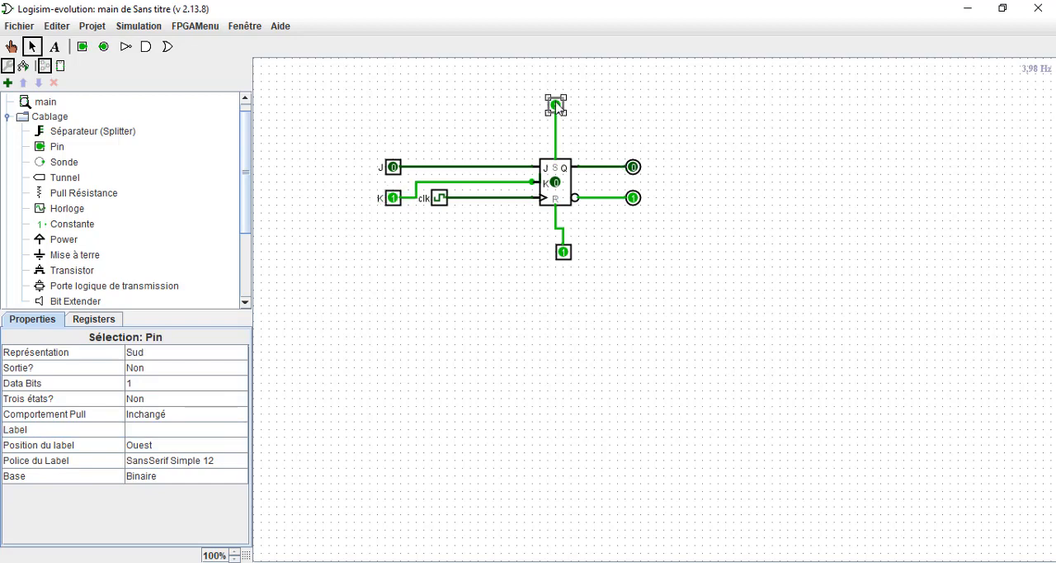
click(161, 430)
text(s)
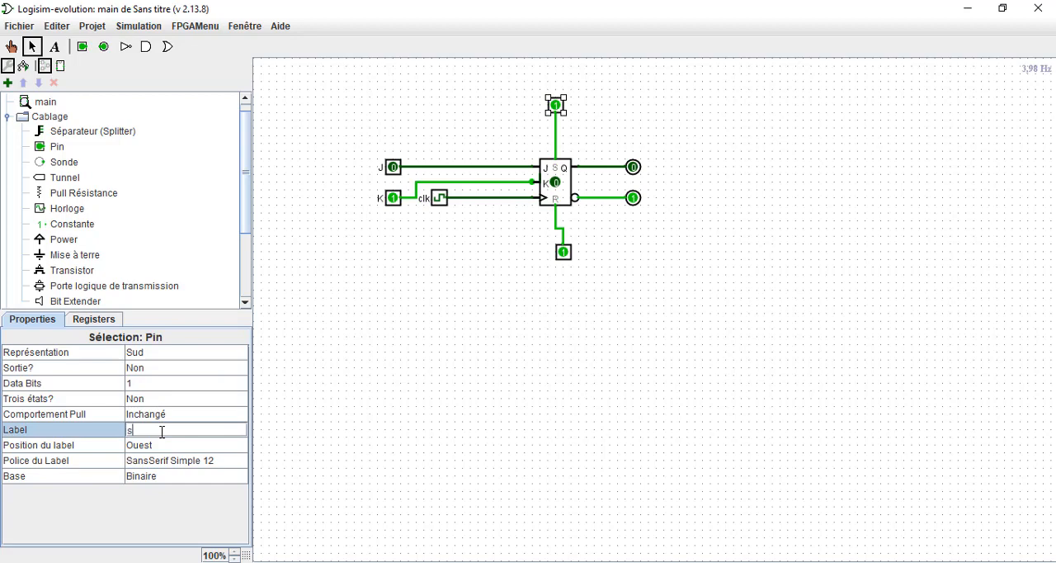
key(BackSpace)
key(Caps_Lock)
text(S)
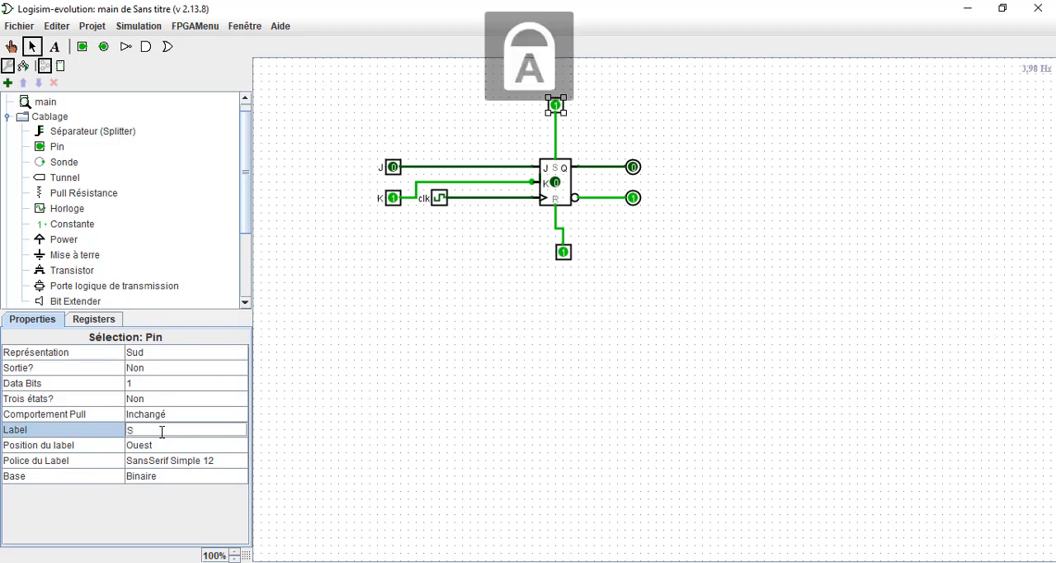
key(Return)
click(562, 252)
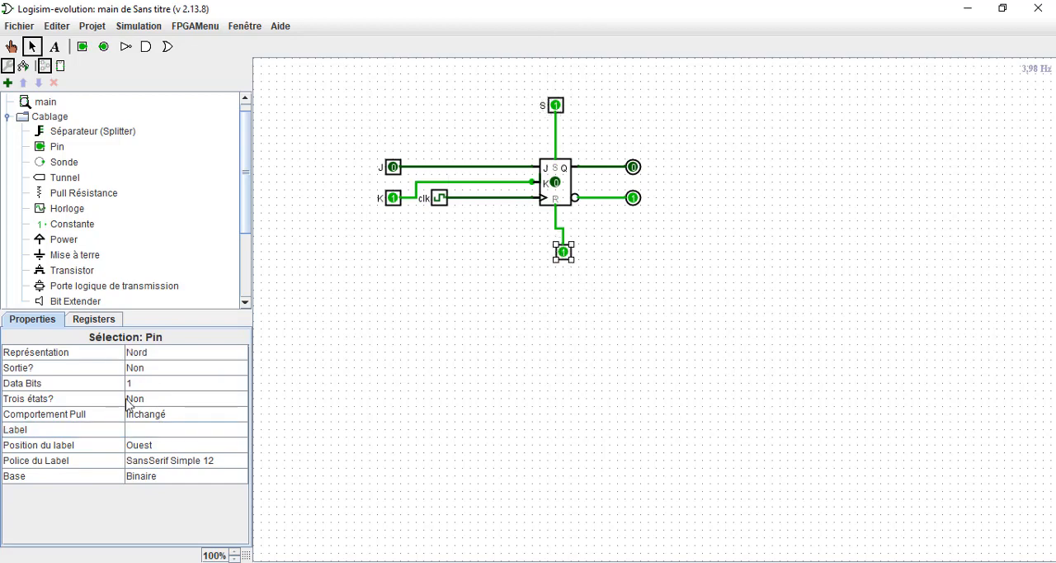
click(149, 435)
text(R)
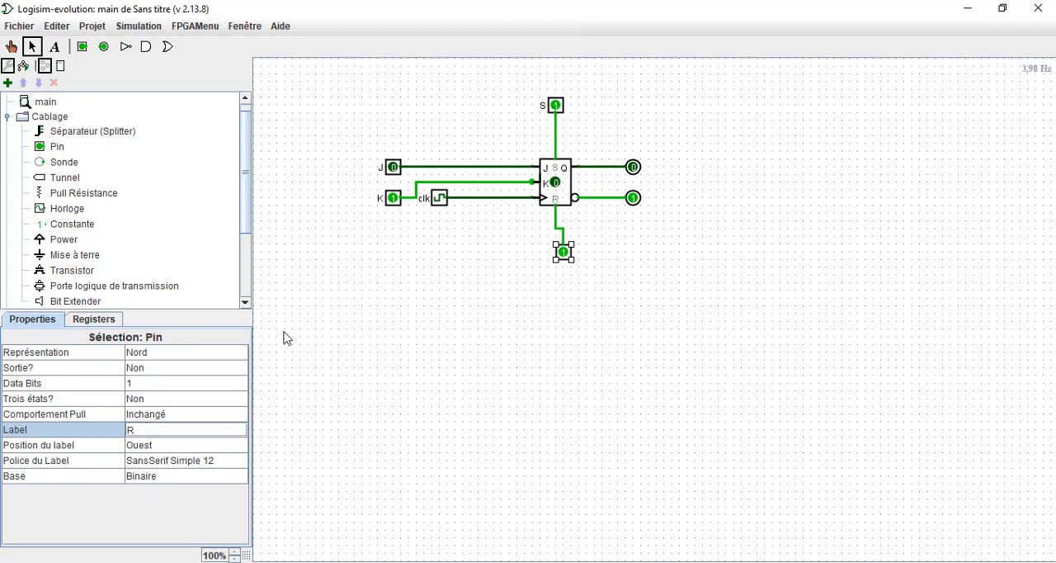
key(Return)
Label the output pin wired to the flip-flop's Q output Q.
click(633, 168)
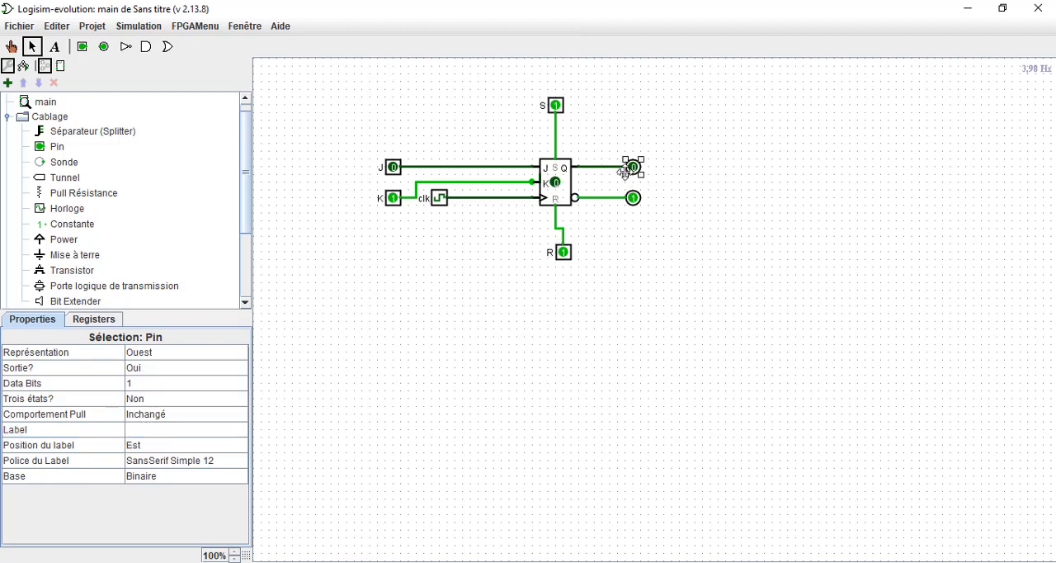
click(145, 429)
text(Q)
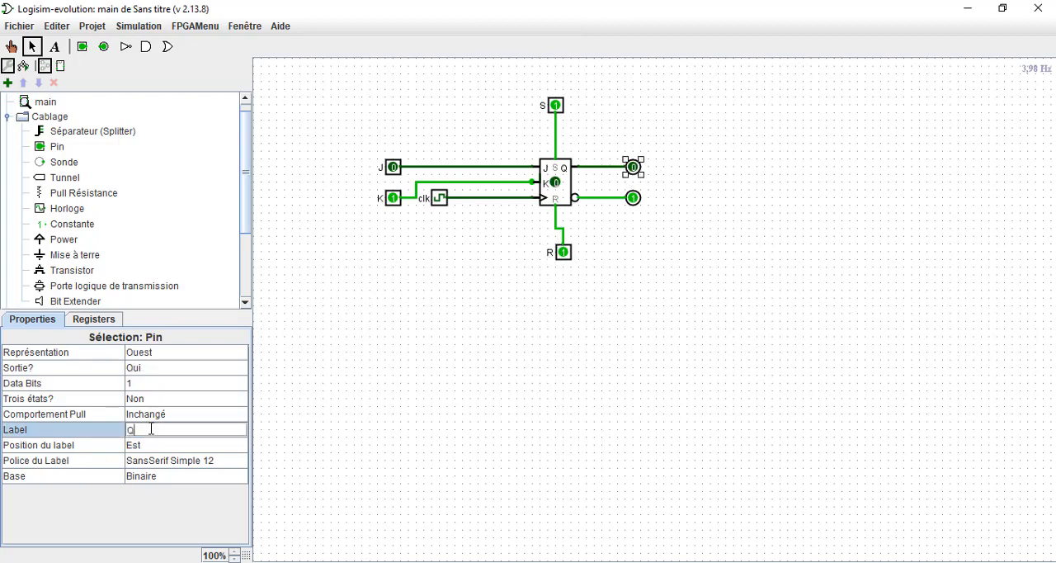
key(Return)
Try to label the output pin on the flip-flop's inverted output Q/.
click(633, 197)
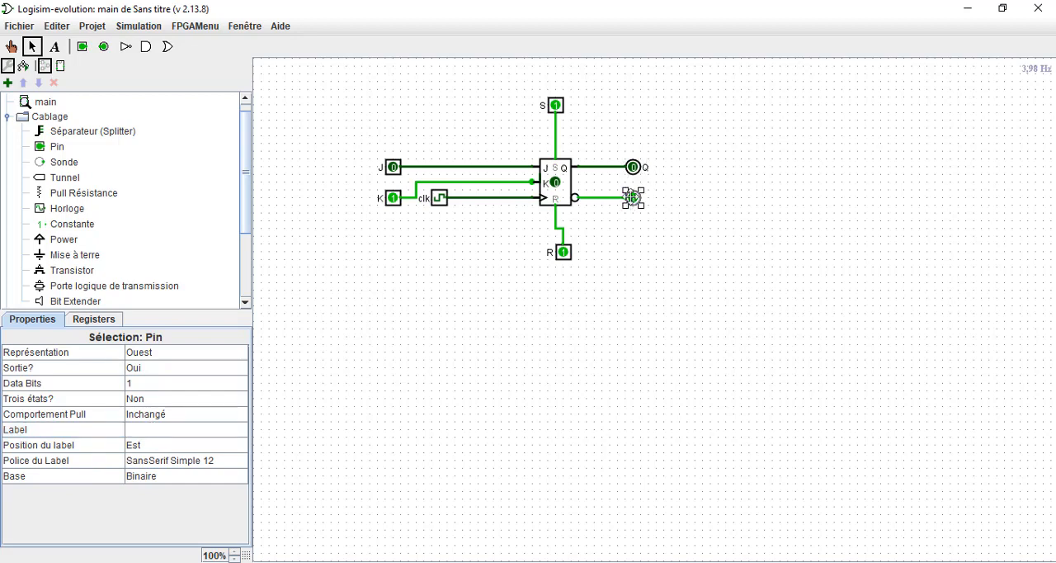
click(188, 430)
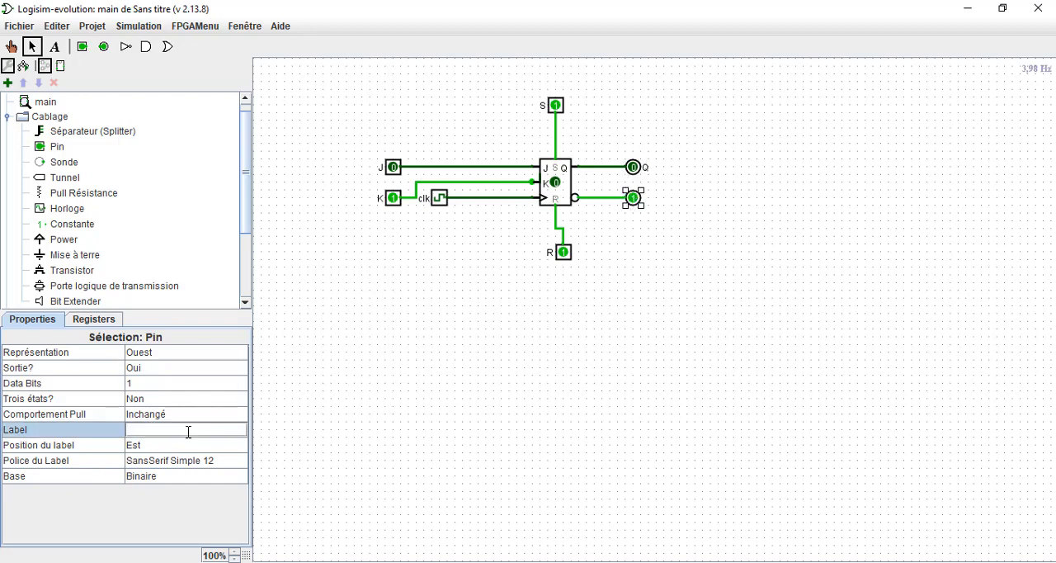
text(Q/)
key(Return)
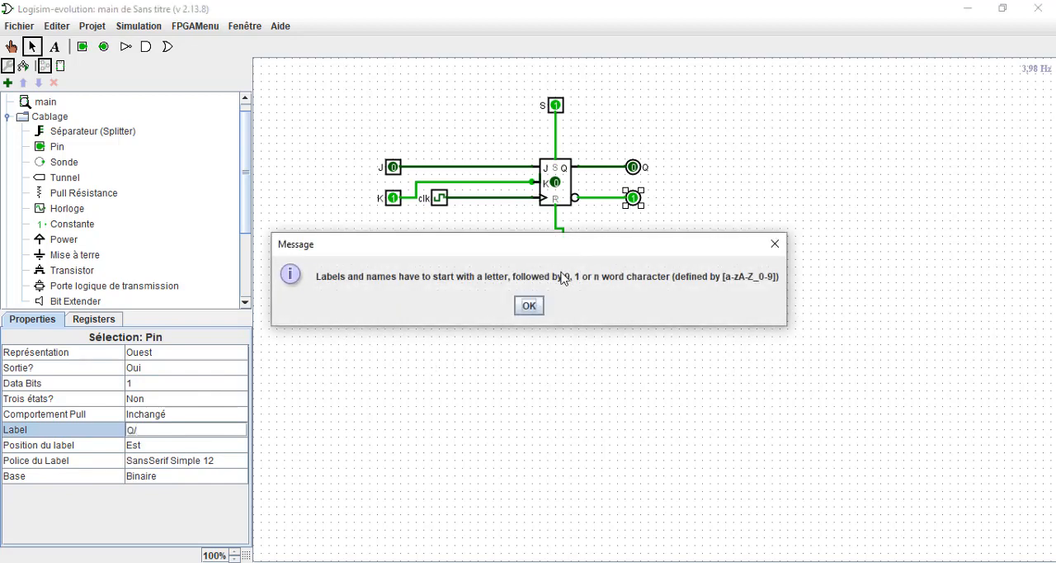
click(529, 305)
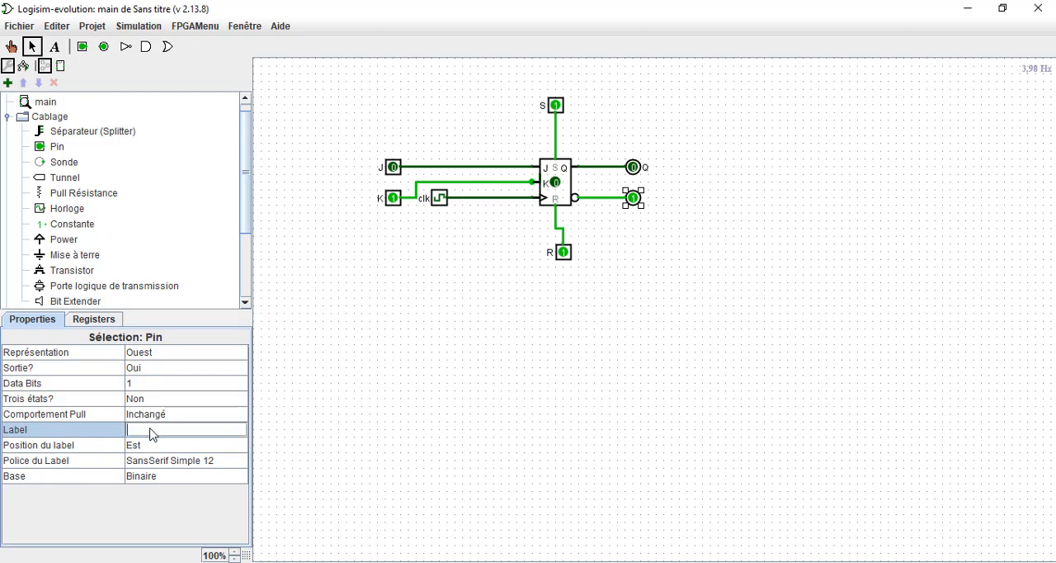
Label the output pin on the flip-flop's inverted output Q2.
text(Q2)
key(Return)
click(397, 367)
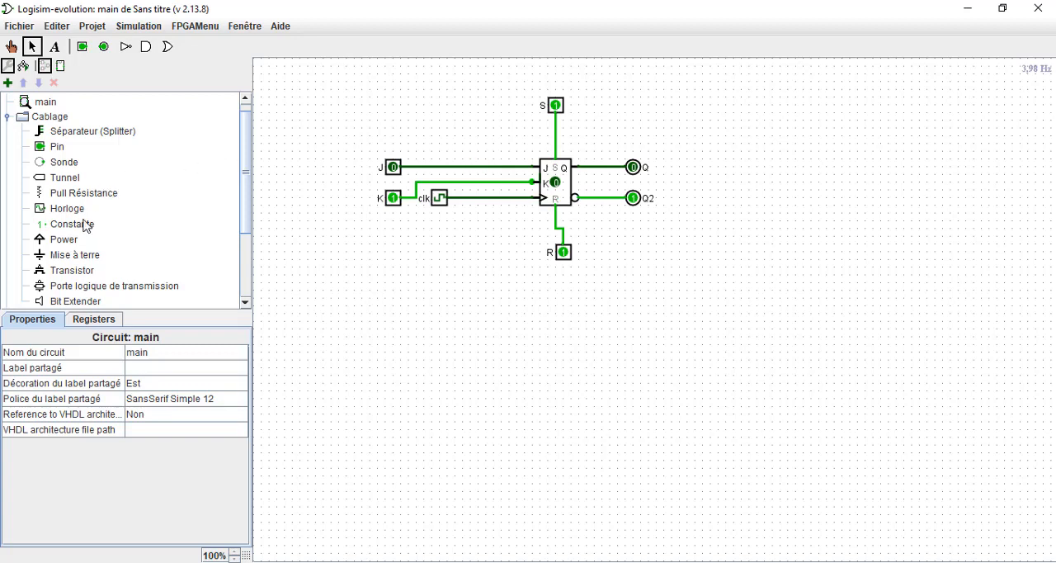
Place a new clock (Horloge) in the empty area below the flip-flop circuit and label it sysclk.
click(59, 210)
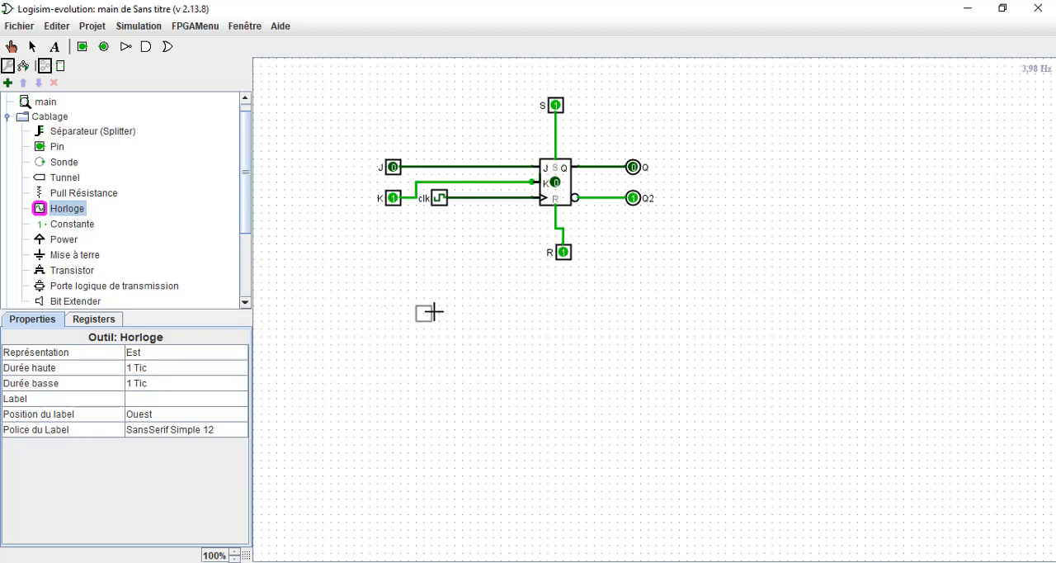
click(479, 328)
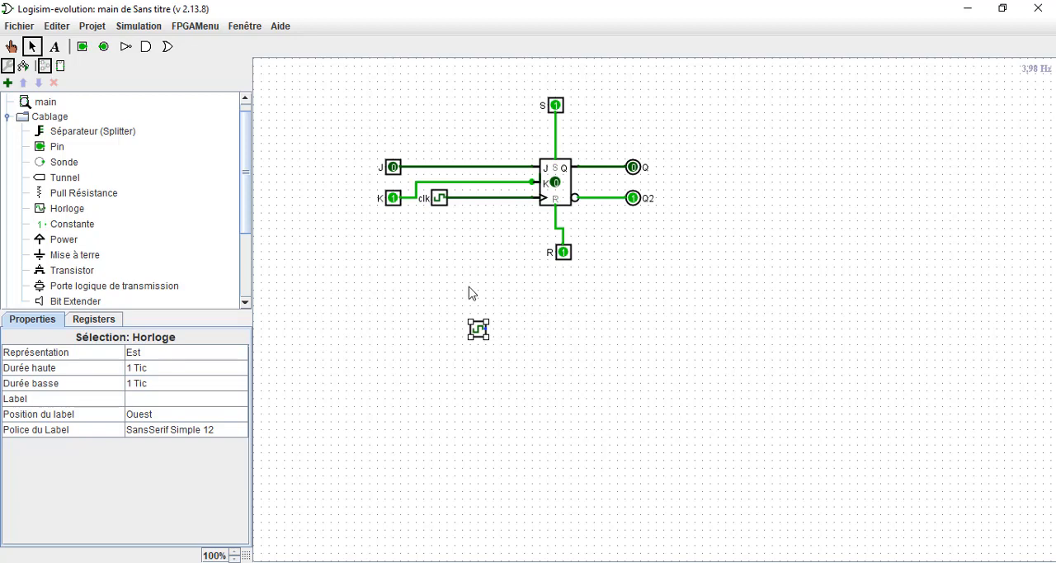
click(181, 397)
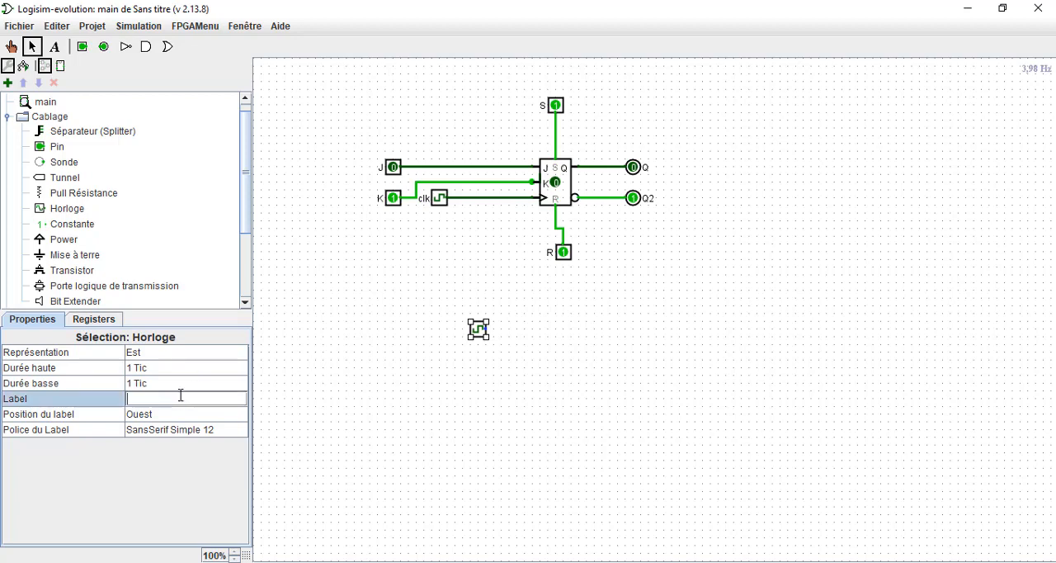
text(S)
key(BackSpace)
key(Caps_Lock)
text(sysclk)
key(Return)
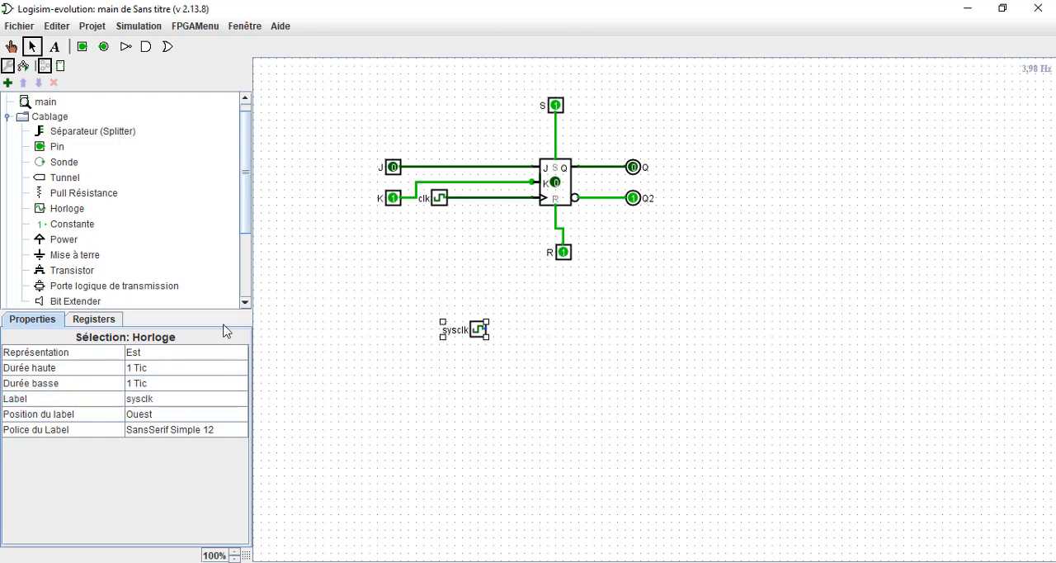
Compare the properties of the clk and sysclk clocks.
click(440, 207)
click(476, 329)
click(351, 177)
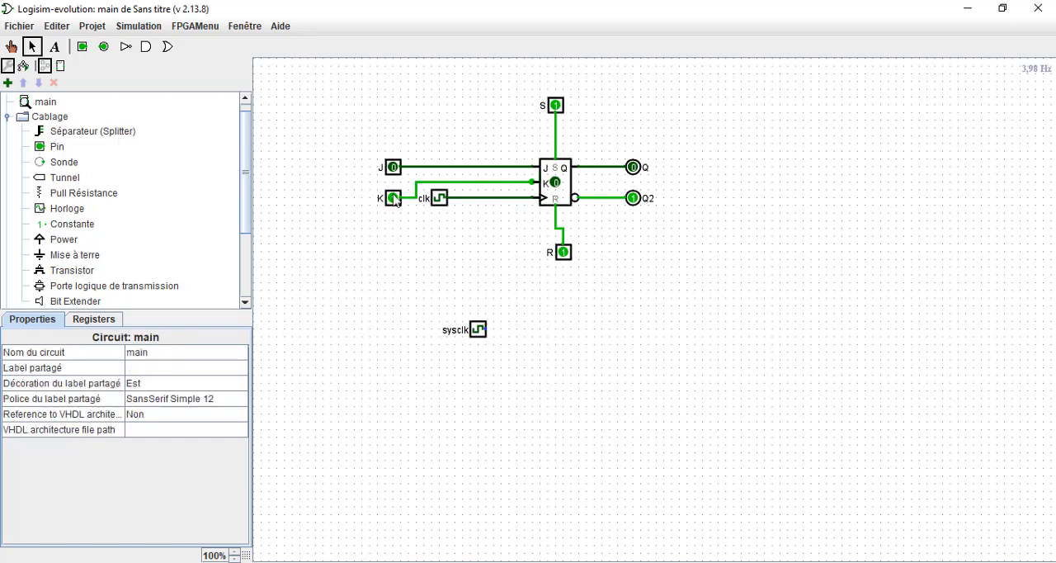
Set the simulation tick frequency to 4 Hz and review the available frequencies once more.
click(132, 26)
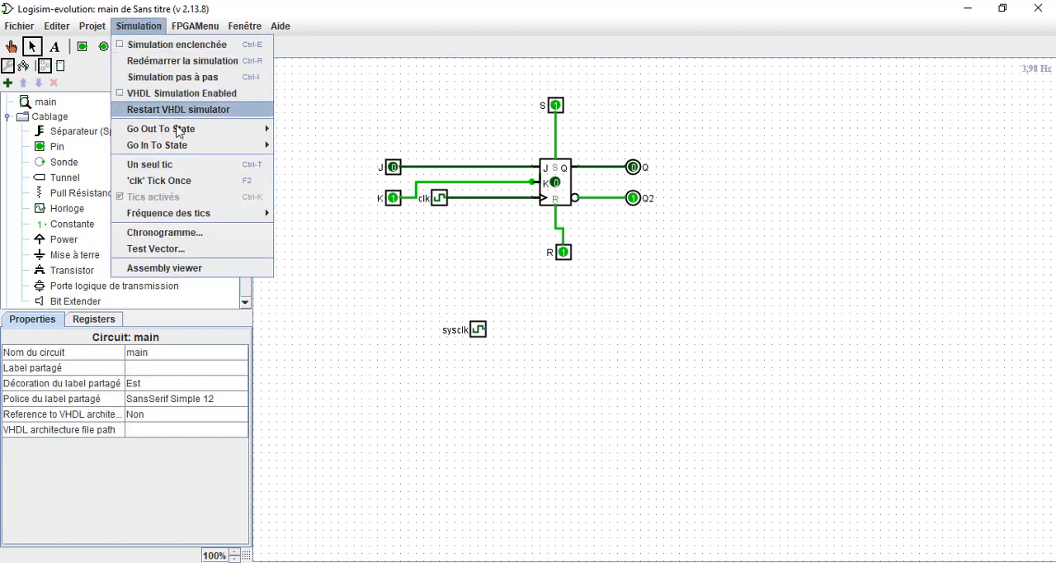
mouse_move(188, 221)
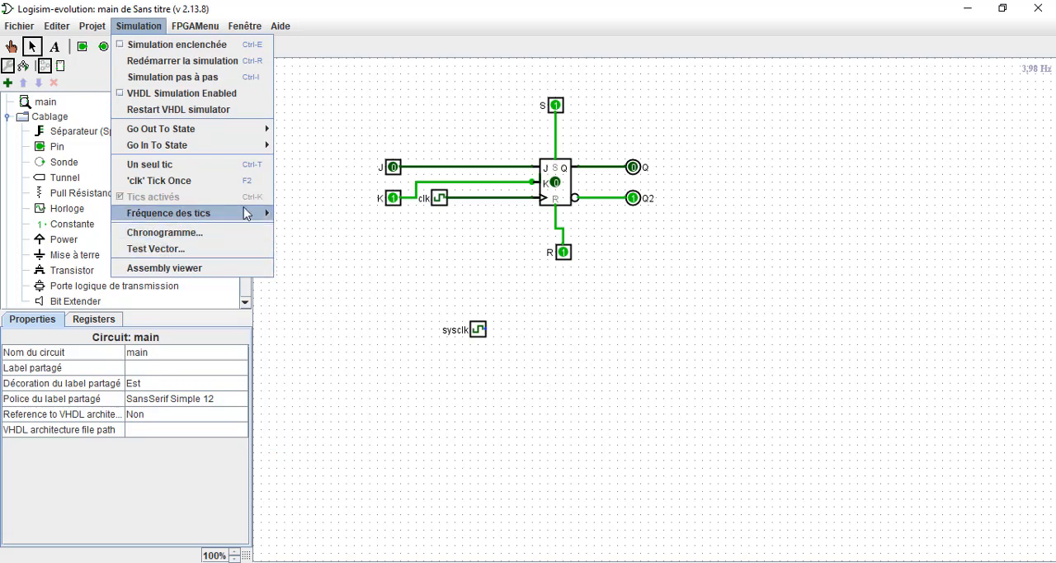
mouse_move(245, 211)
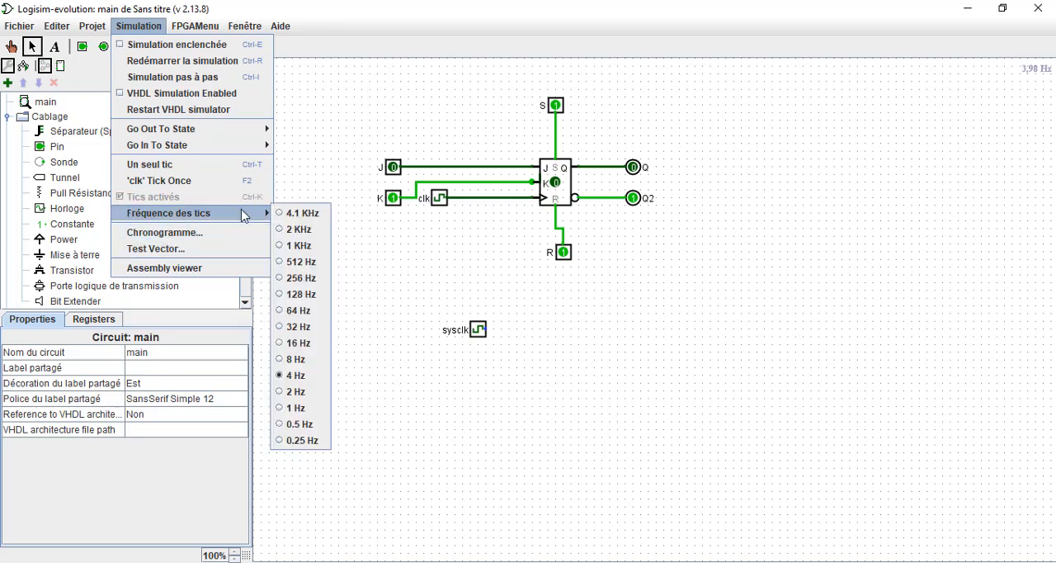
click(297, 380)
click(140, 25)
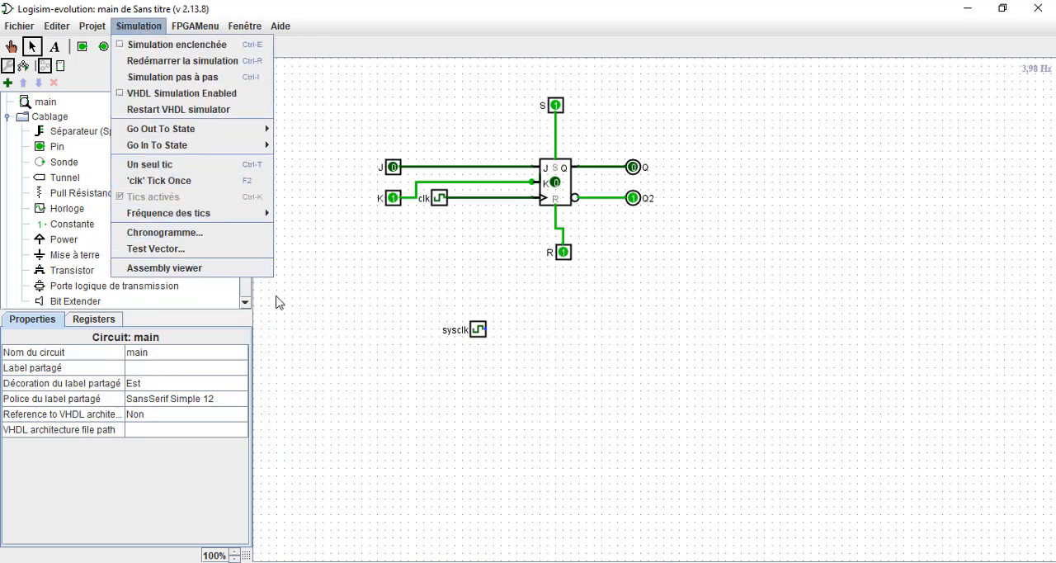
mouse_move(245, 216)
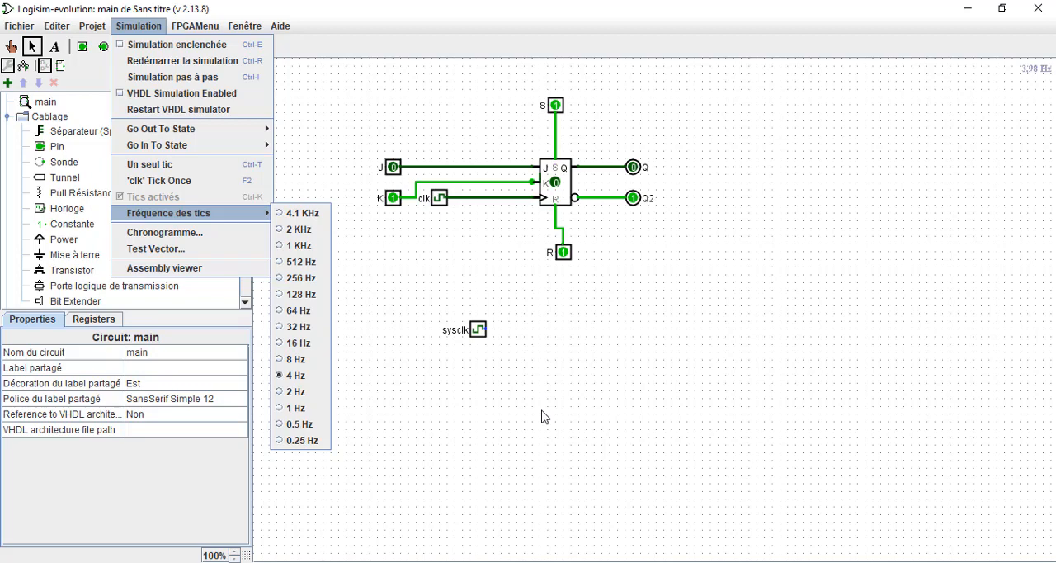
click(437, 247)
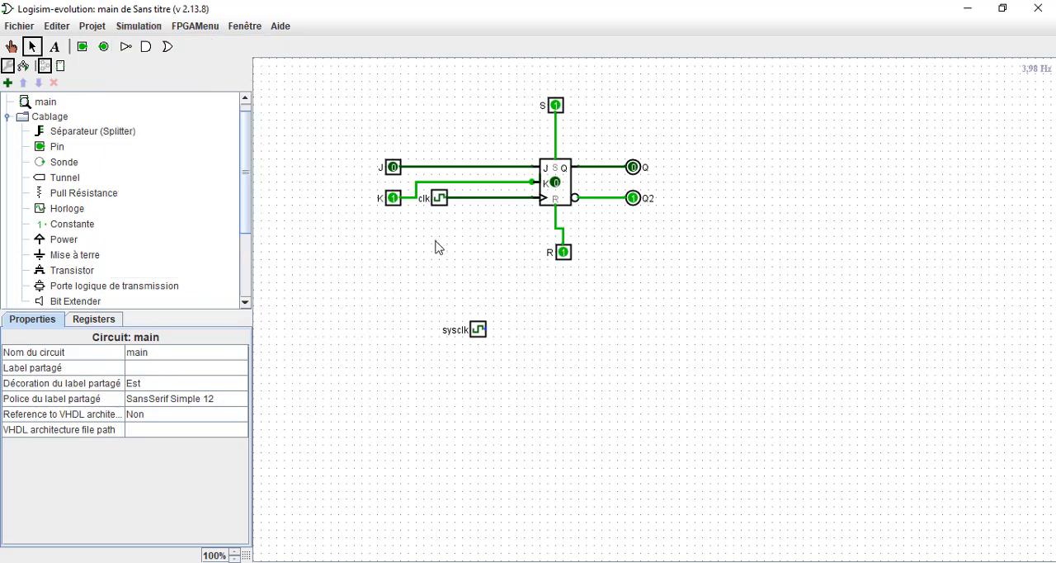
Select the clk clock and open the chronogram setup for the main circuit's simulation.
click(439, 199)
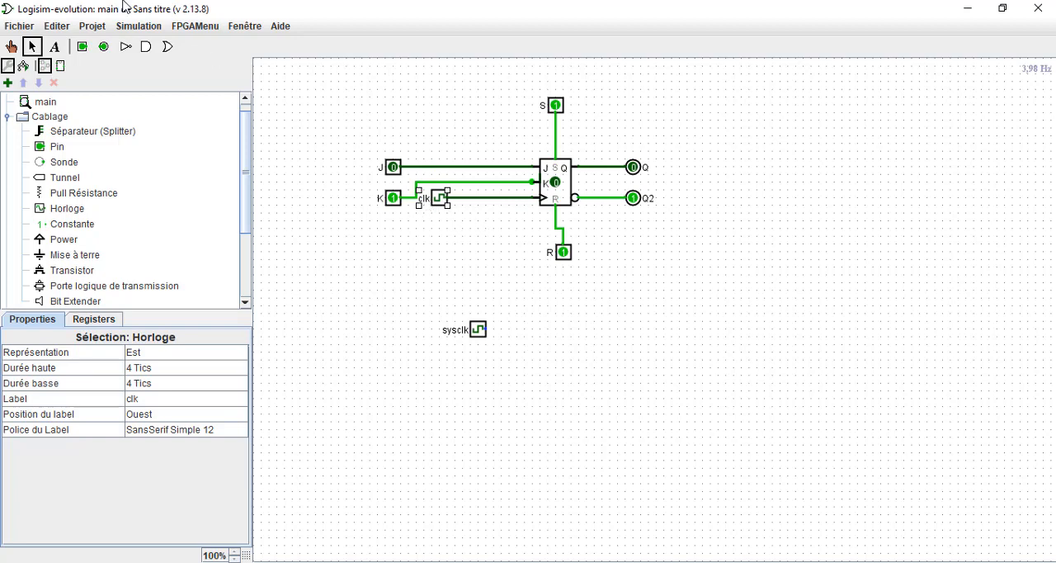
click(155, 27)
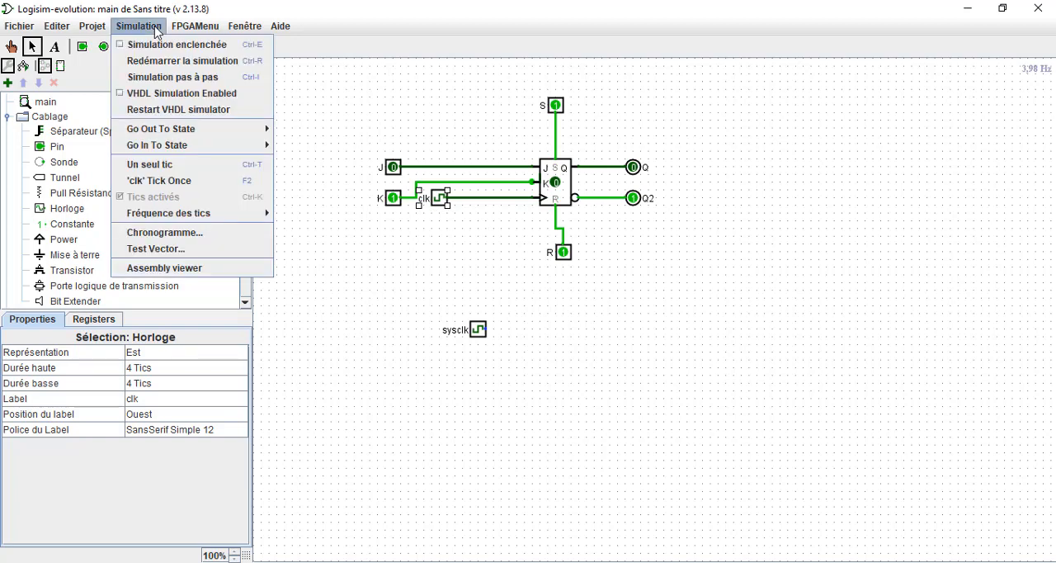
click(165, 233)
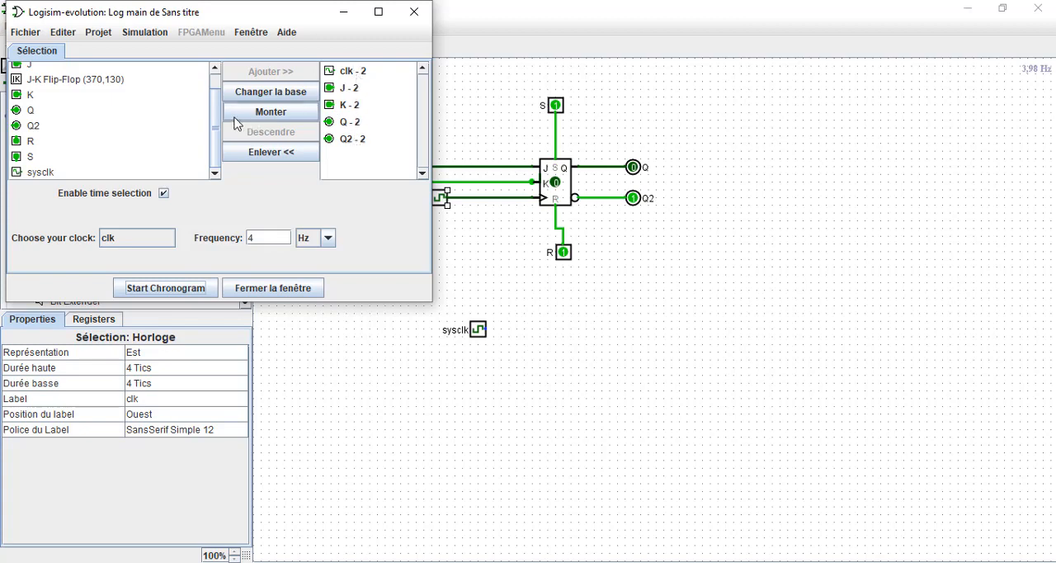
Add the sysclk clock to the logged signals and start the chronogram with clk as its clock at 4 Hz.
click(42, 174)
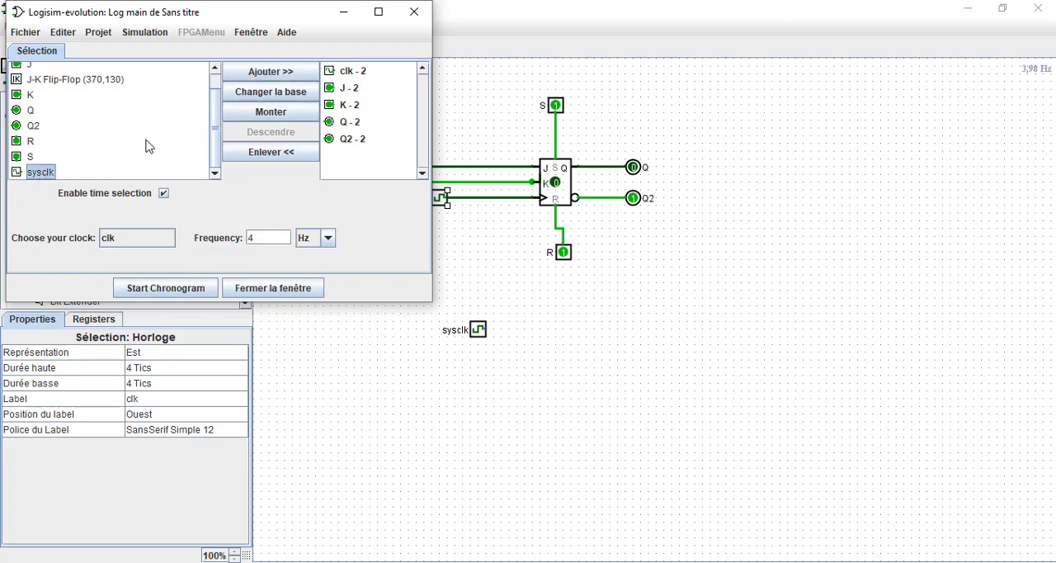
click(274, 75)
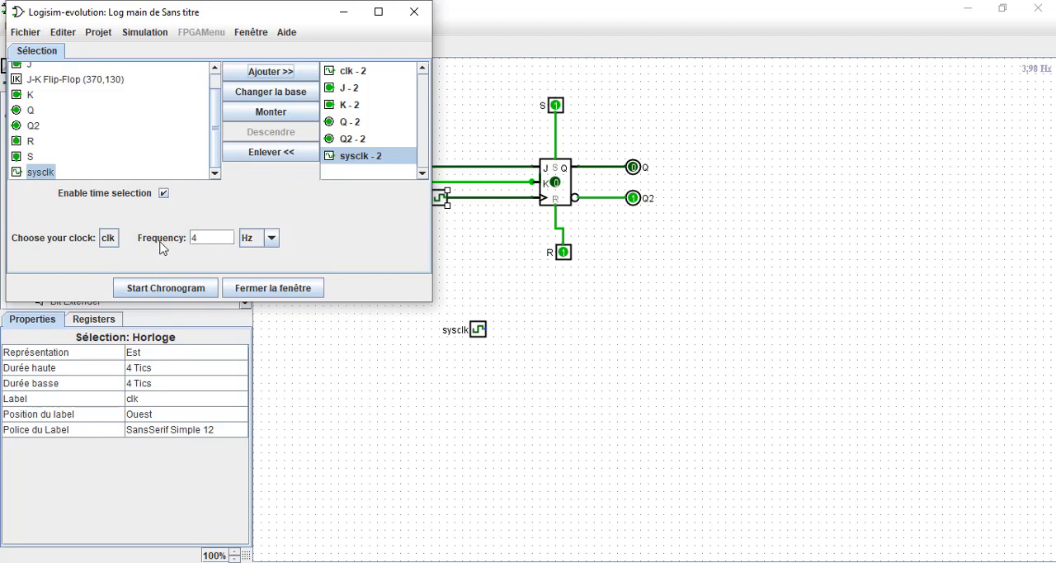
click(183, 291)
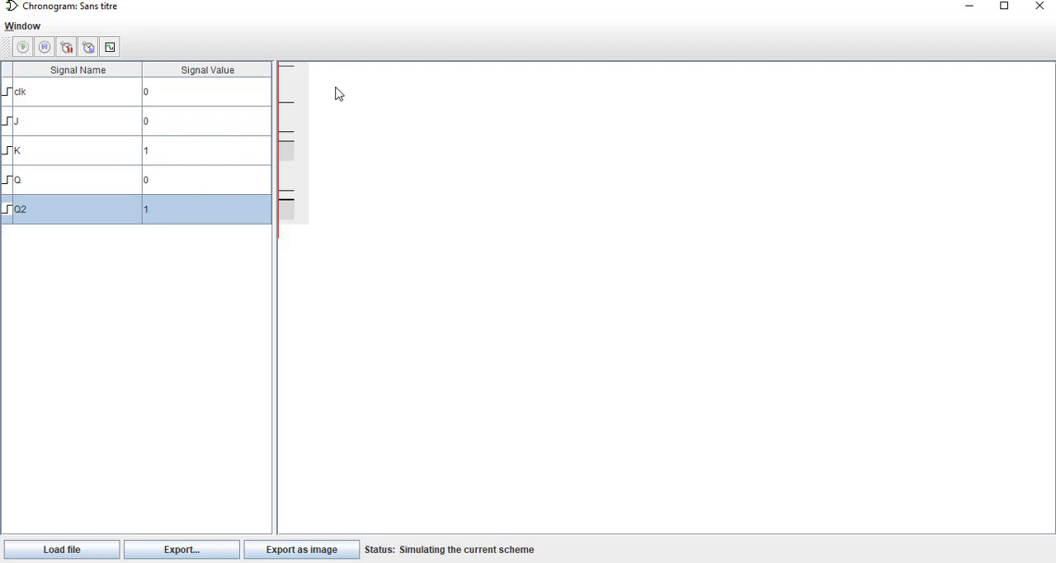
Return to the main circuit, enable the simulation, and check that simulation and ticks are active.
click(974, 5)
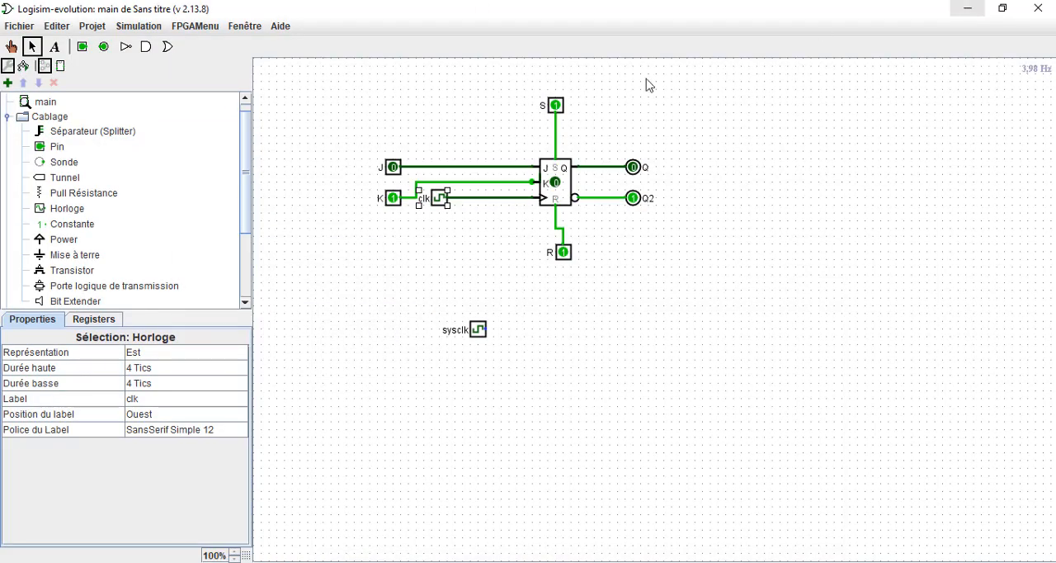
click(132, 28)
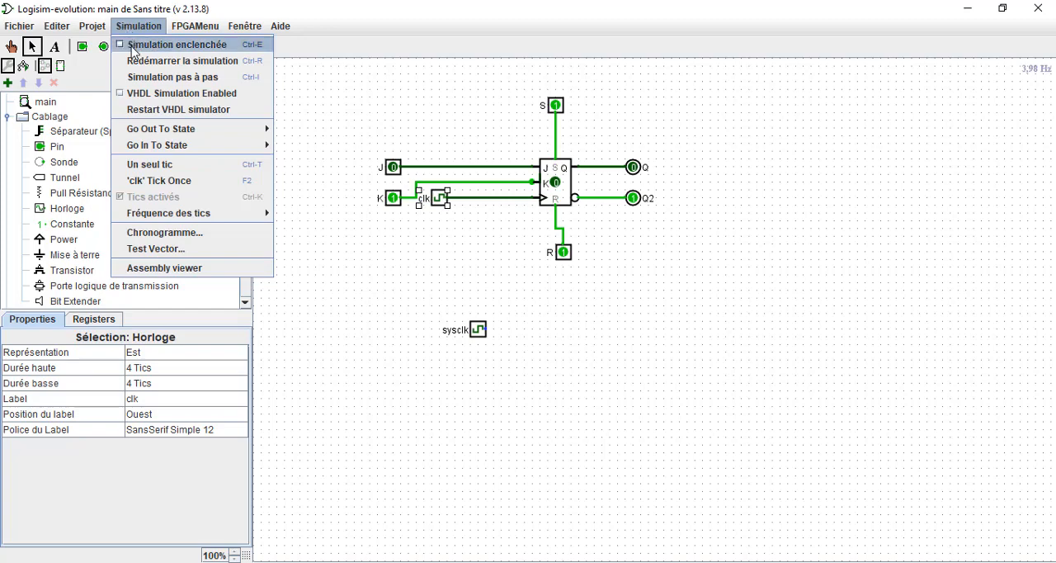
click(133, 48)
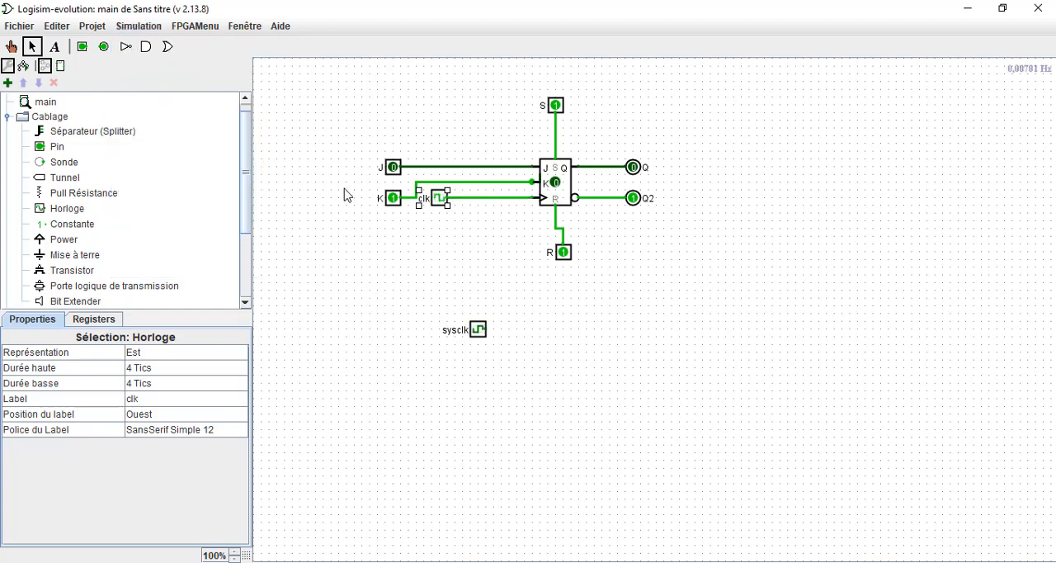
click(132, 27)
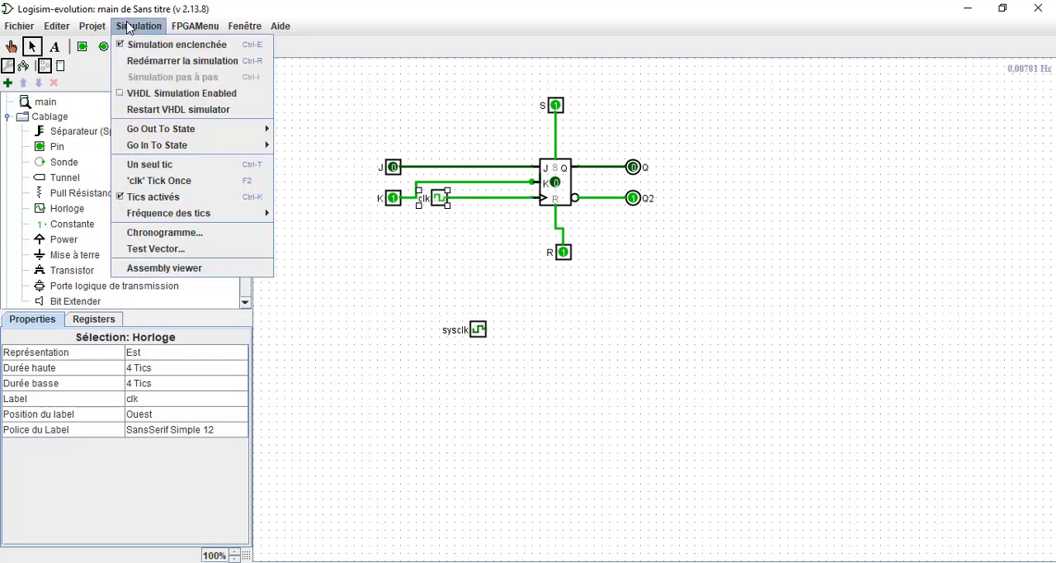
click(498, 256)
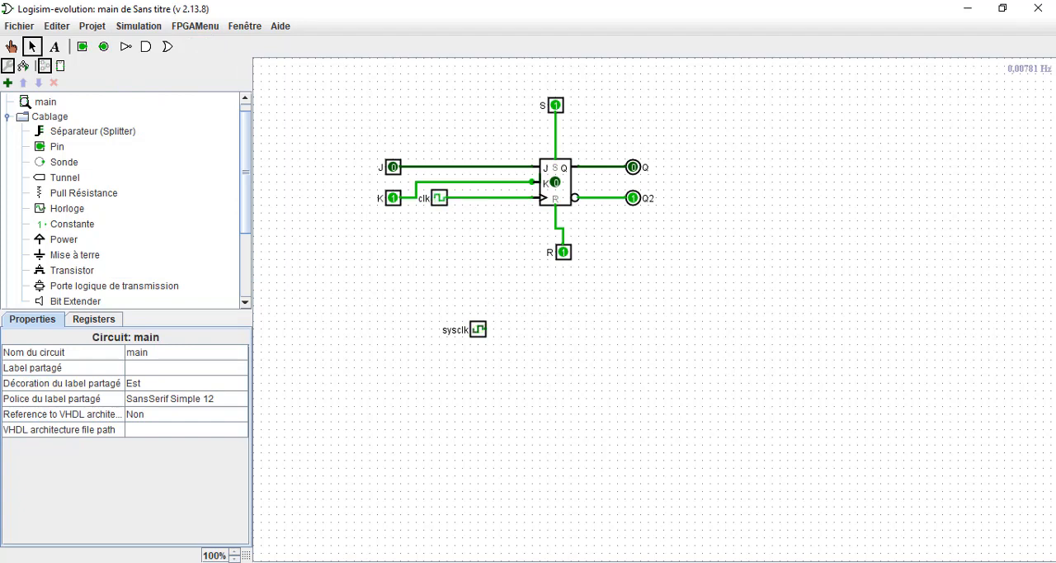
Switch to the chronogram and examine the clk, J, K, Q and Q2 waveforms as the simulation runs.
mouse_move(612, 561)
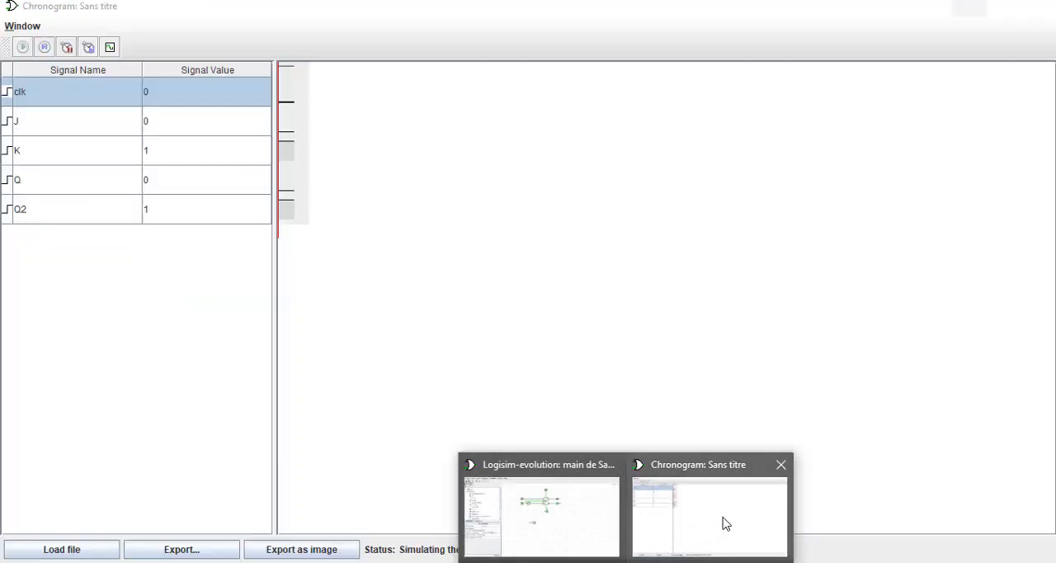
click(723, 524)
click(380, 165)
click(382, 151)
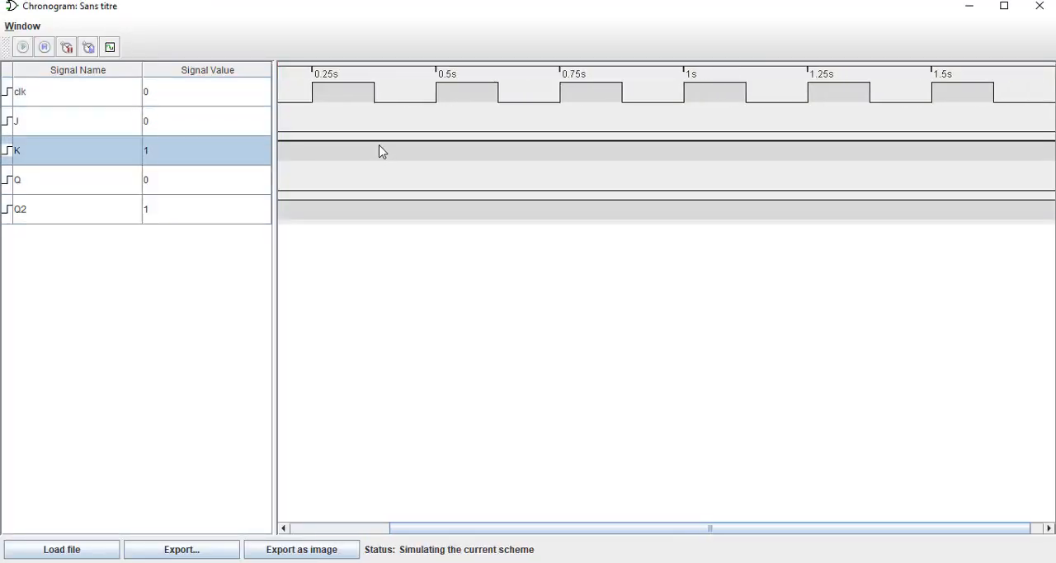
click(444, 173)
click(528, 164)
click(537, 144)
click(596, 174)
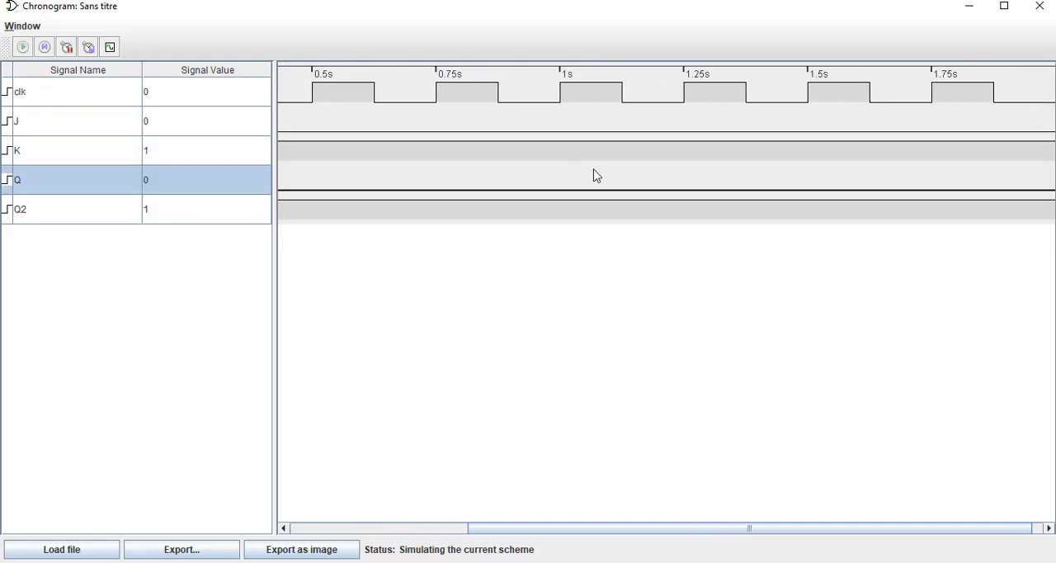
click(528, 89)
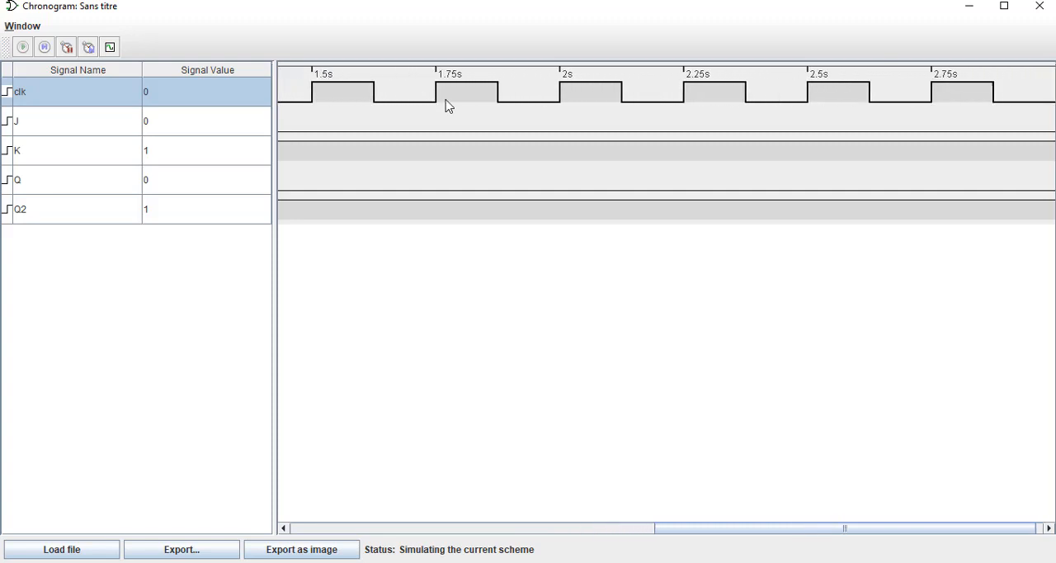
click(445, 102)
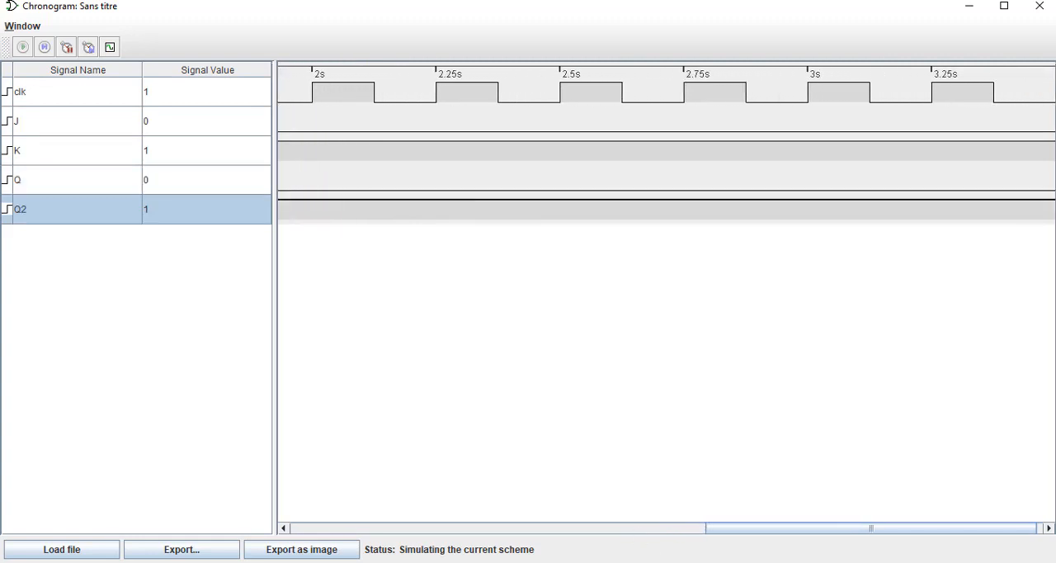
Return to the main circuit and set input J to 1 and input K to 0.
mouse_move(664, 562)
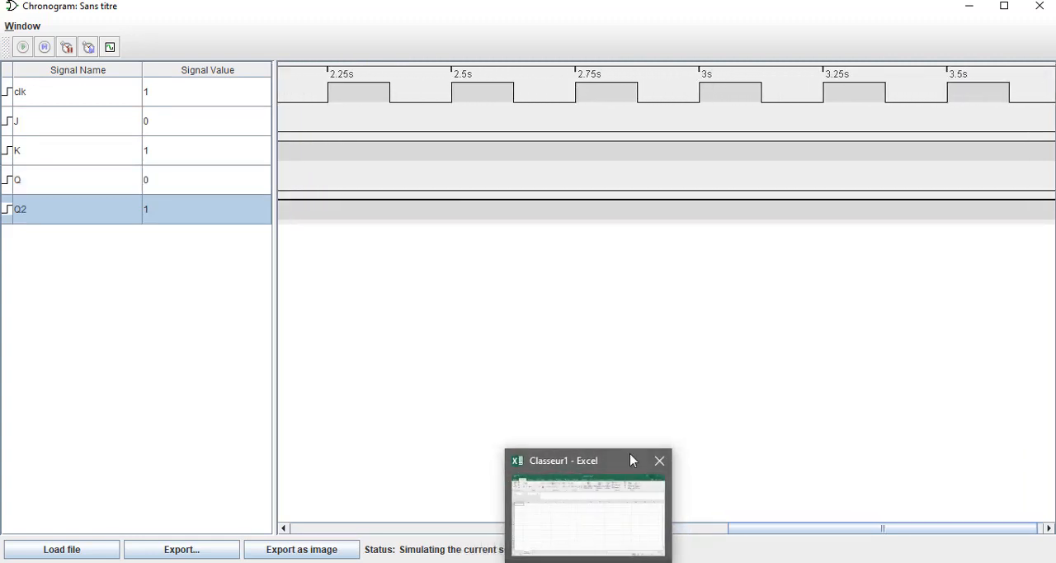
mouse_move(626, 562)
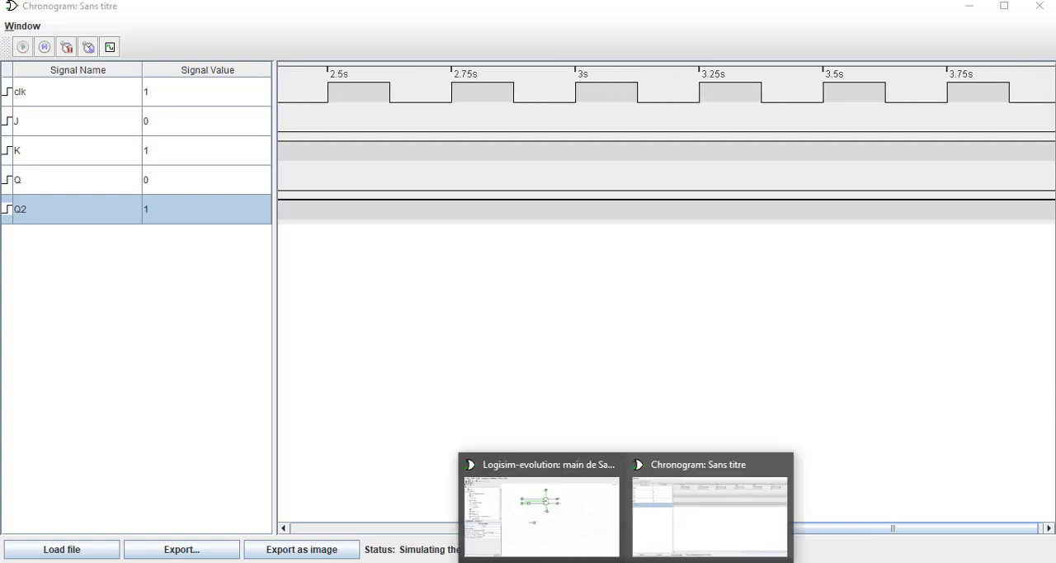
click(532, 533)
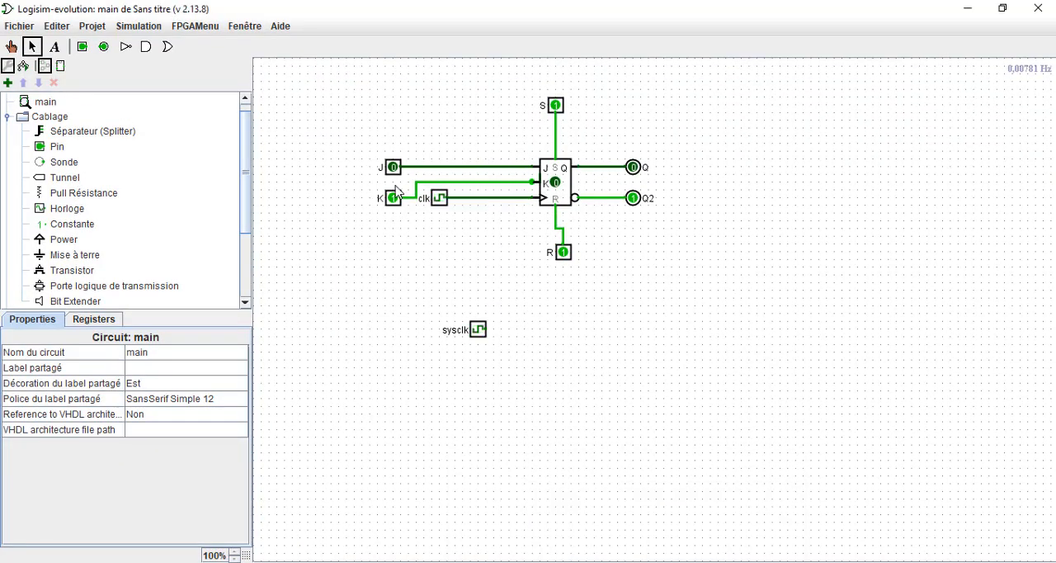
click(11, 46)
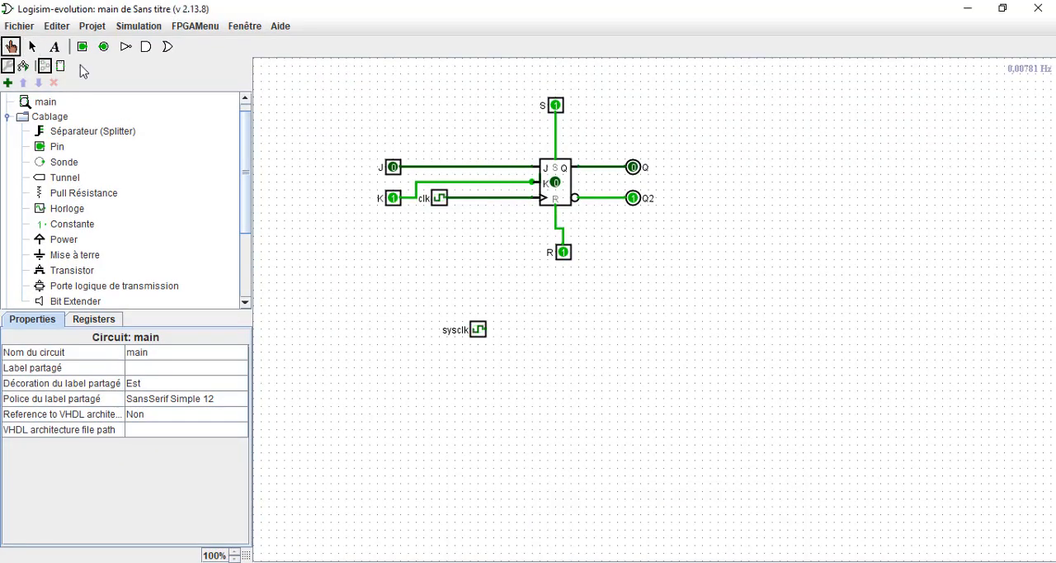
click(393, 167)
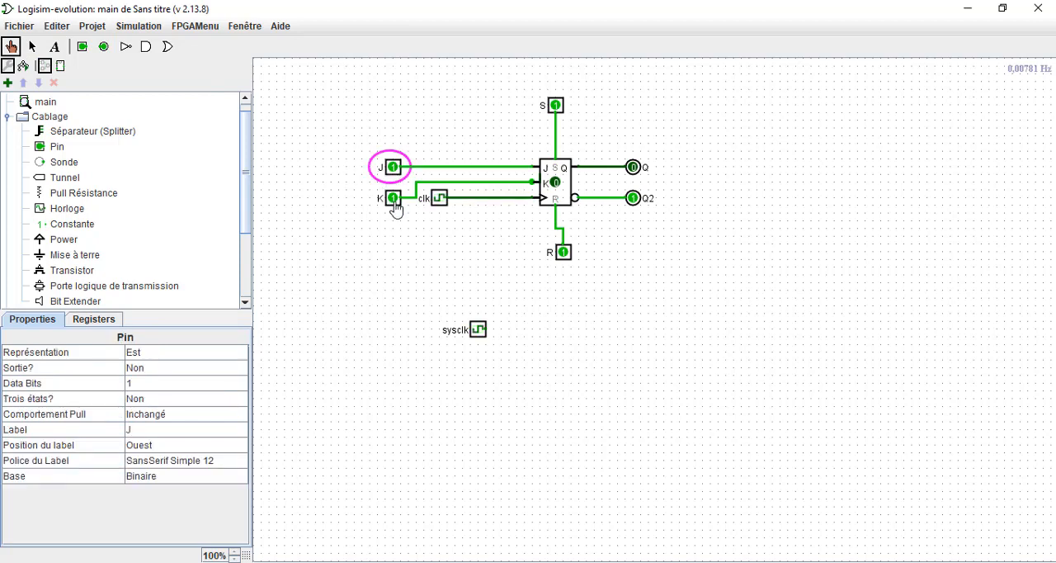
click(392, 198)
Reopen the chronogram and inspect how J, K, Q and Q2 respond to the new input values.
click(626, 562)
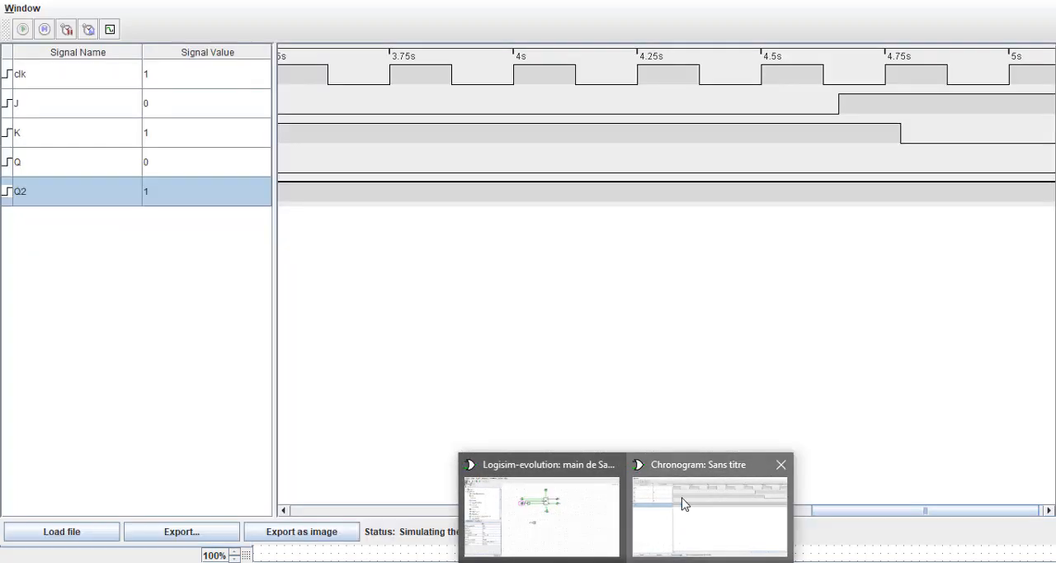
click(682, 503)
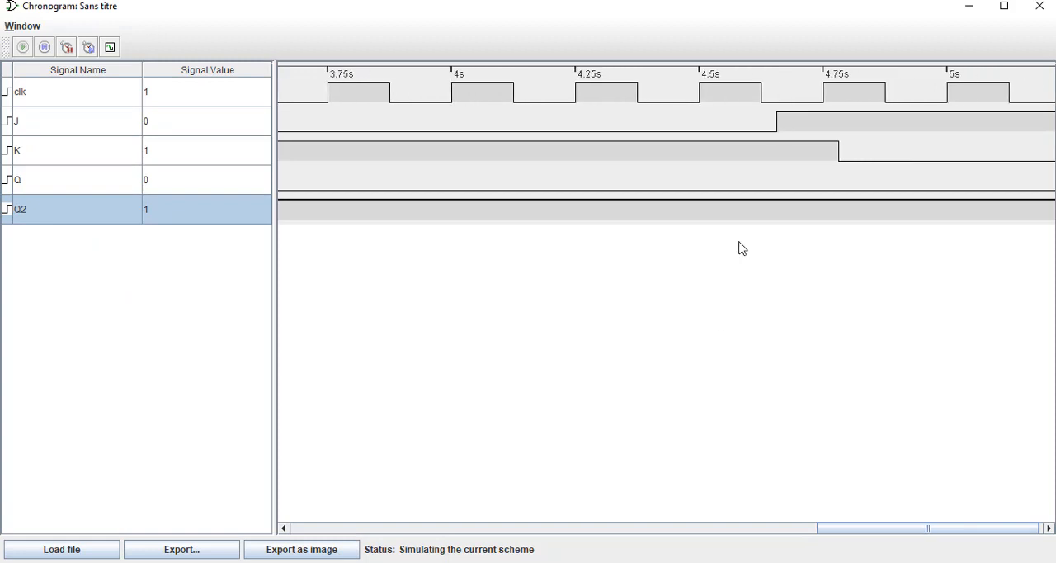
click(706, 125)
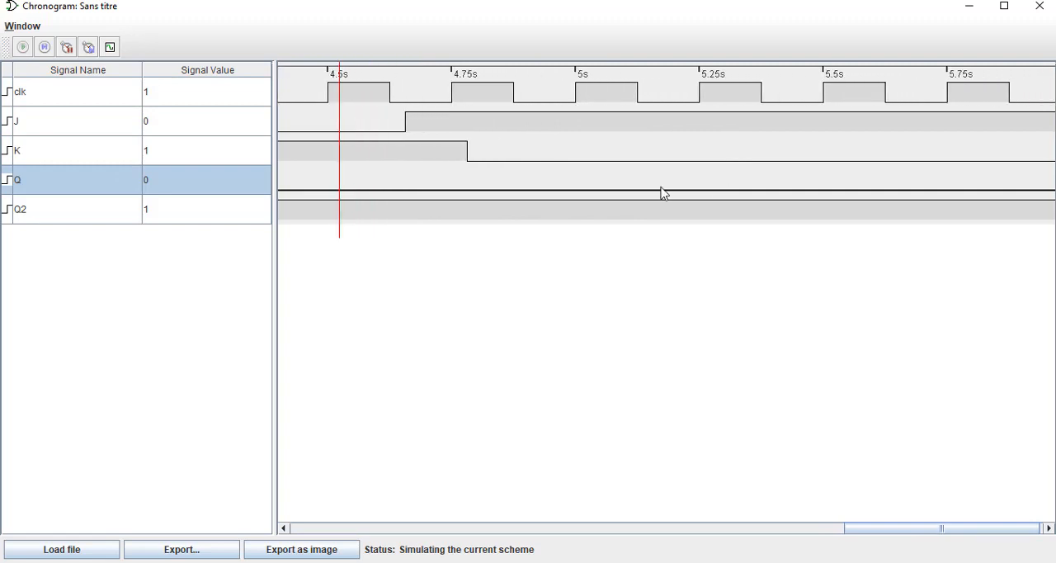
click(166, 217)
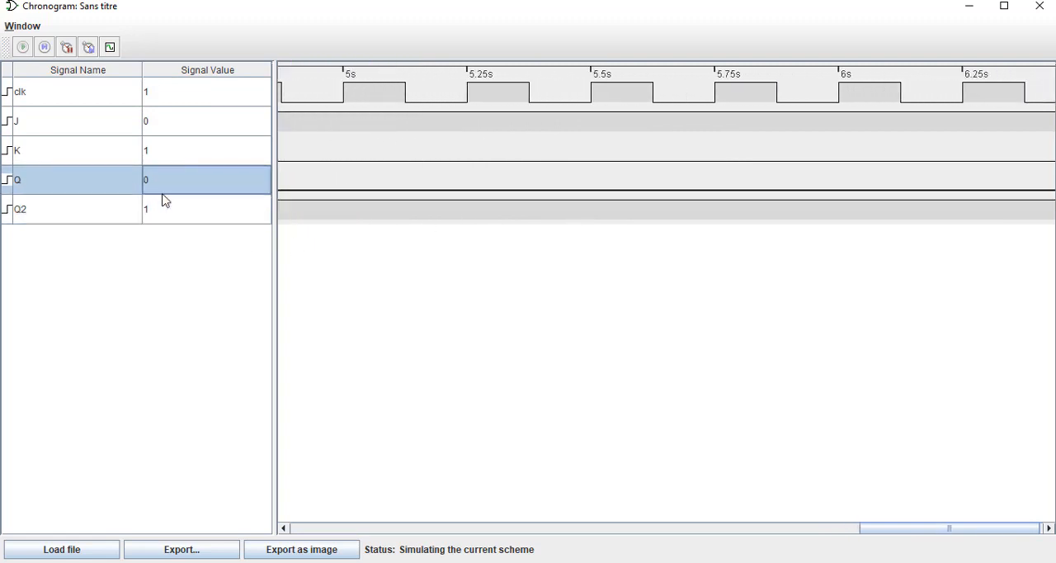
Set input K to 1 and input J to 0 in the main circuit, and view the change in the chronogram.
click(626, 562)
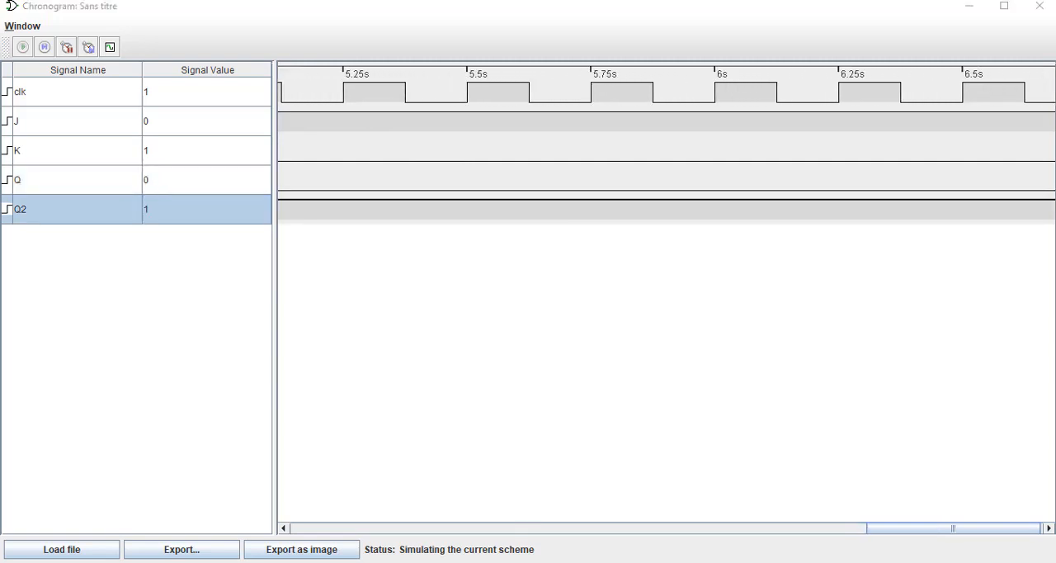
click(529, 548)
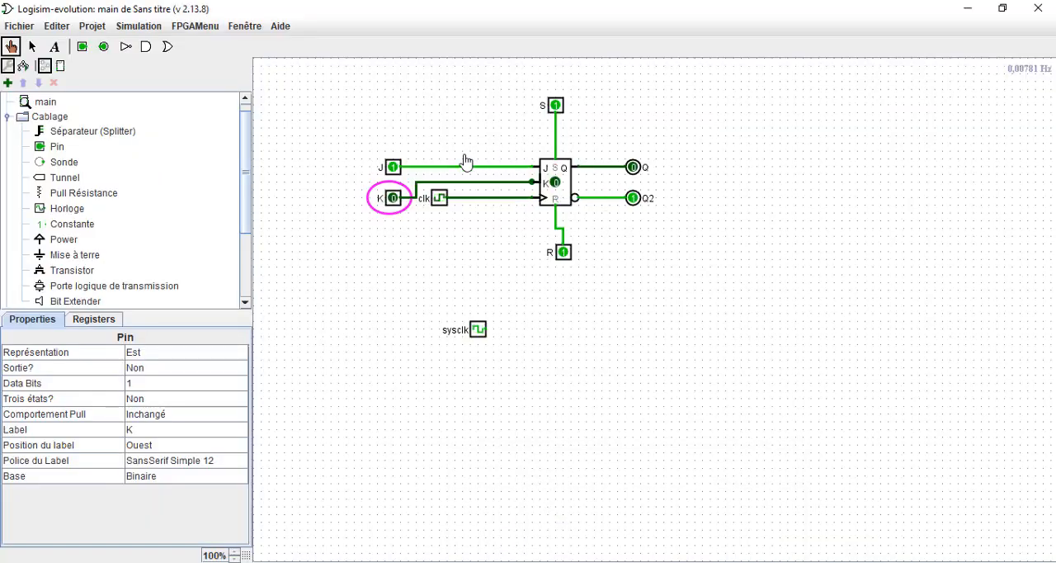
click(393, 198)
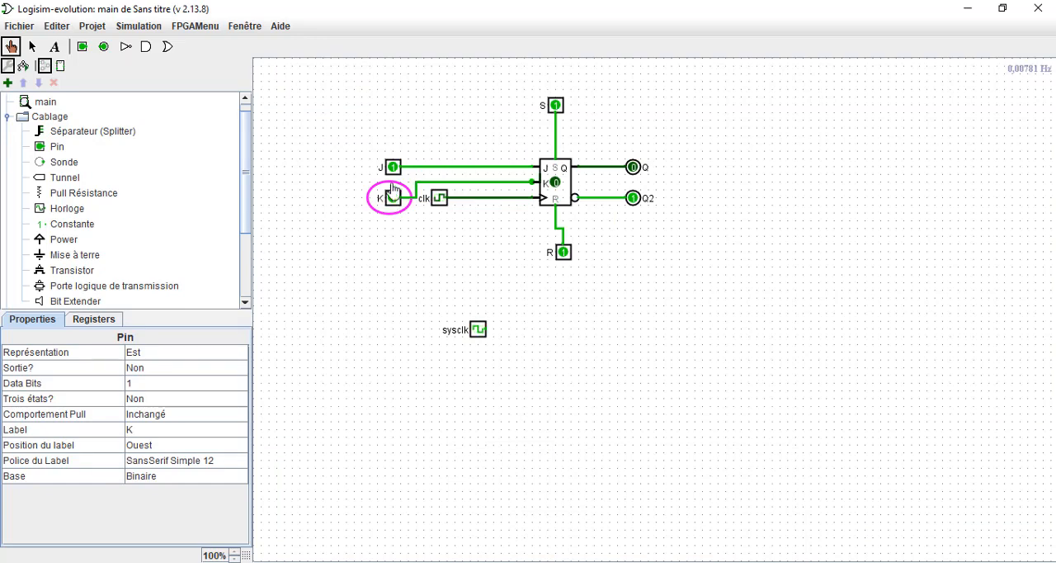
click(392, 166)
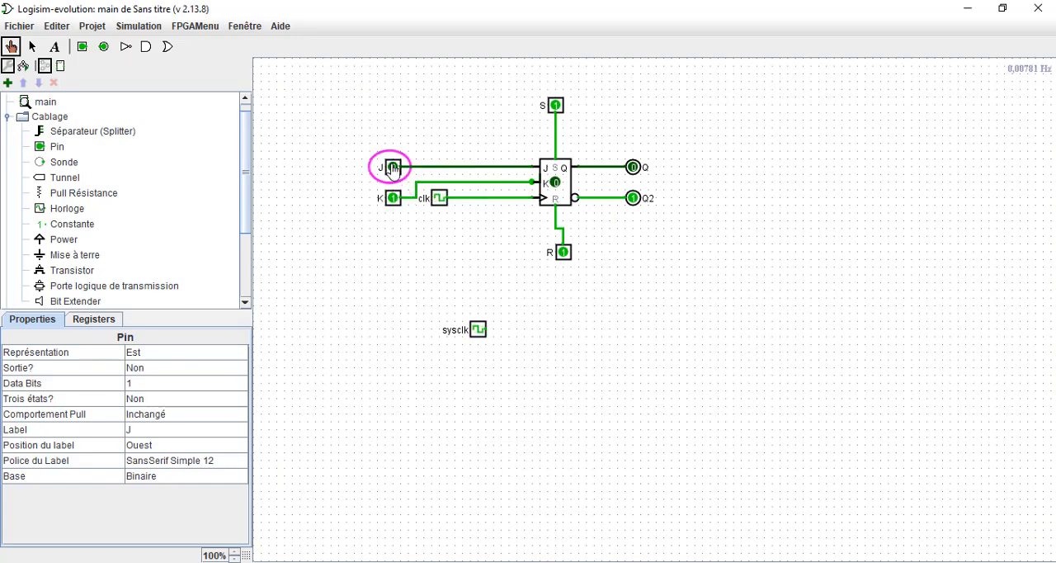
click(971, 6)
click(468, 198)
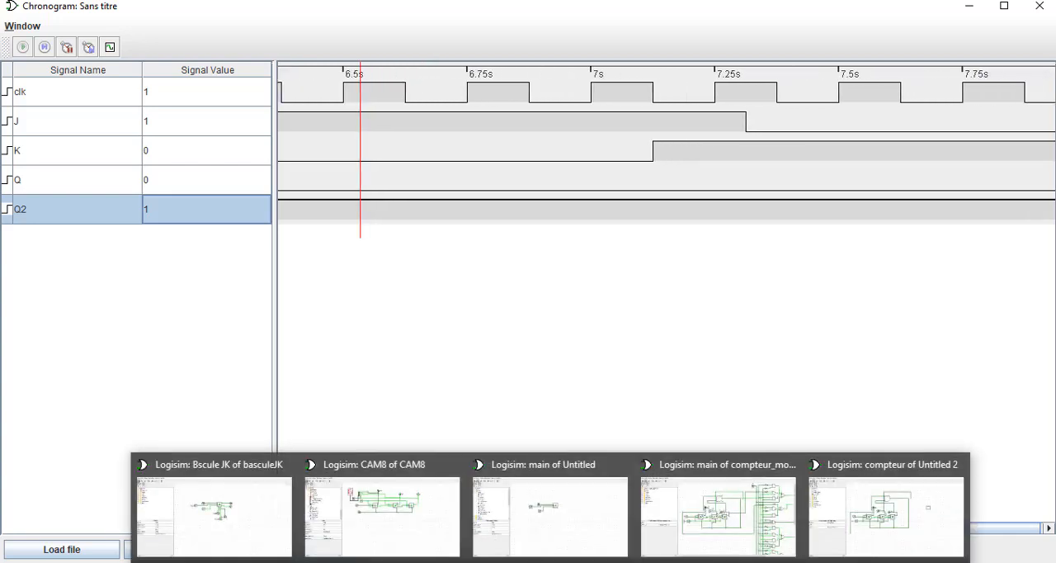
Set the flip-flop's R input to 0 in the main circuit and return to the chronogram.
mouse_move(626, 561)
click(585, 518)
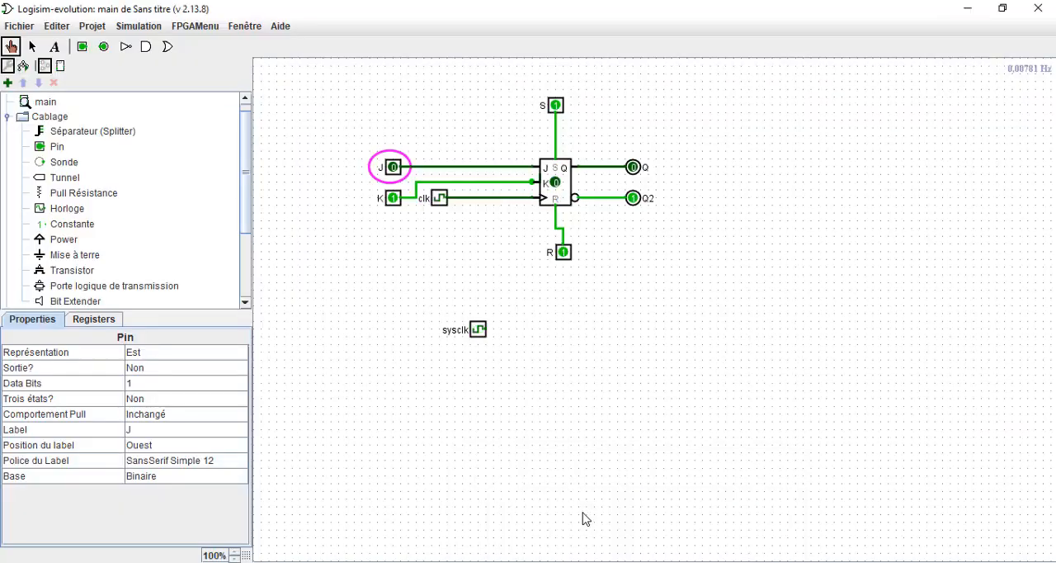
click(564, 256)
click(563, 254)
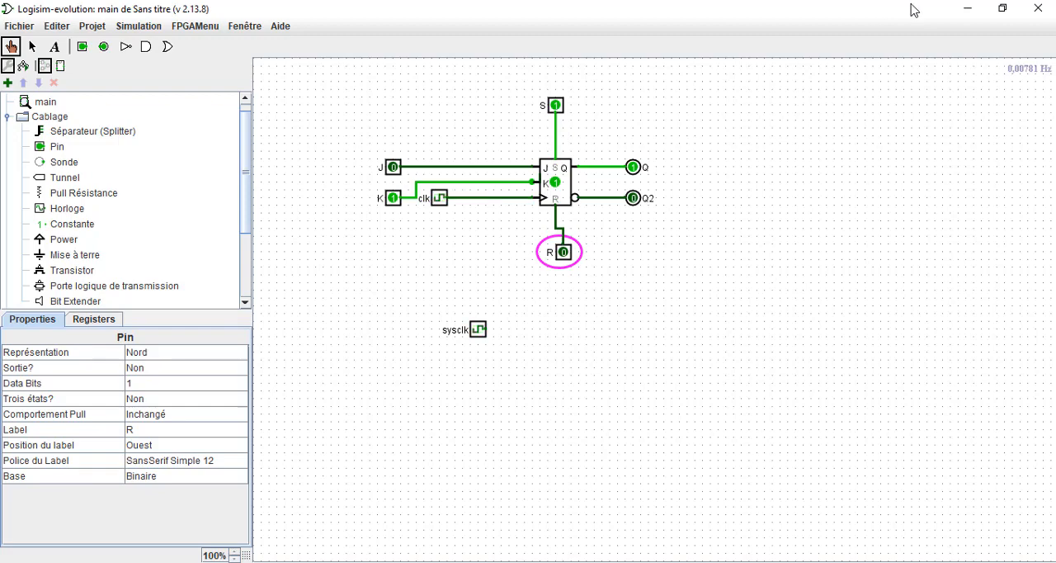
click(961, 18)
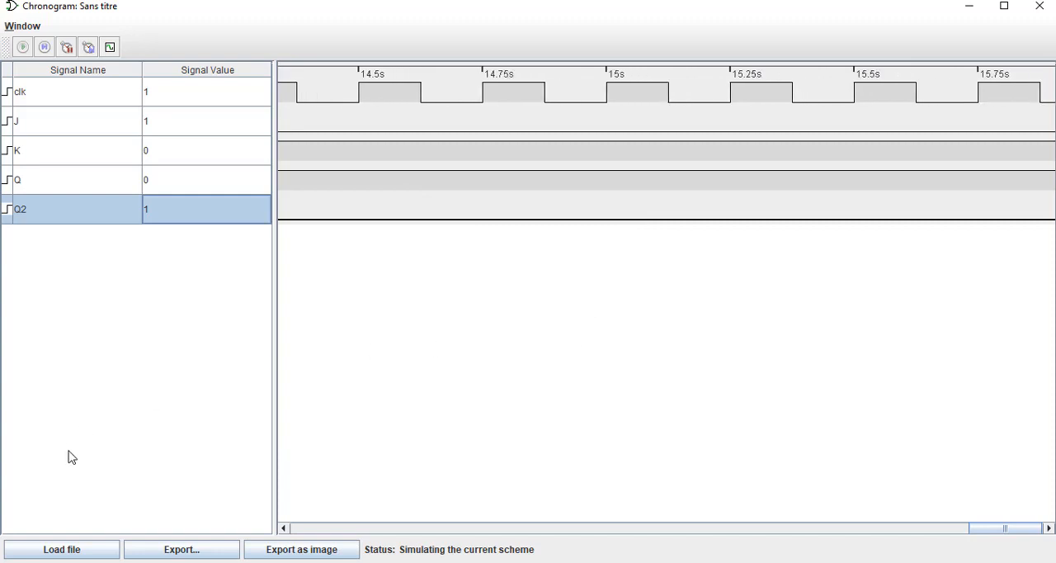
Export the chronogram to the Documents folder as log.txt.
click(146, 558)
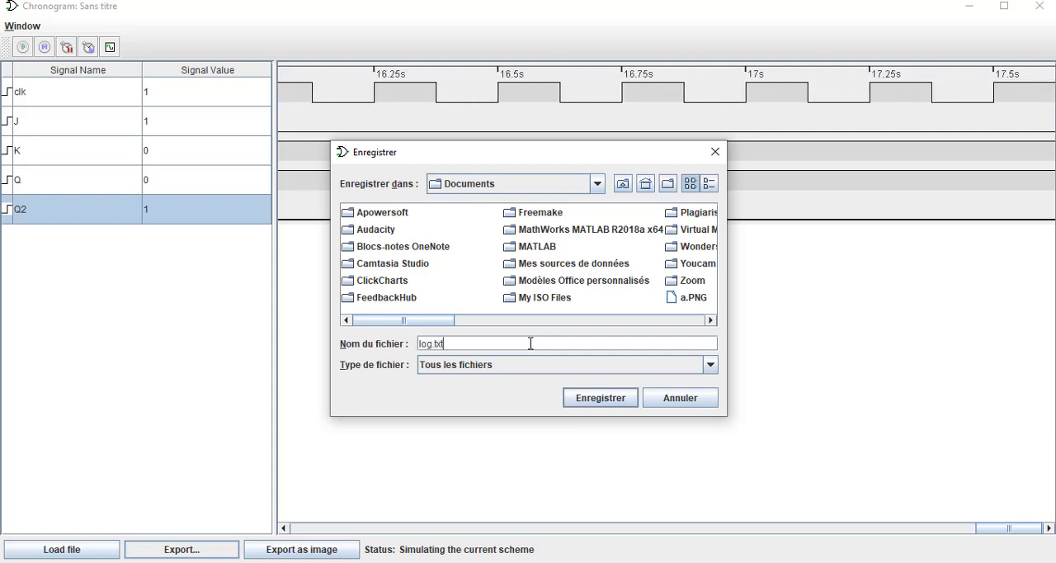
key(Return)
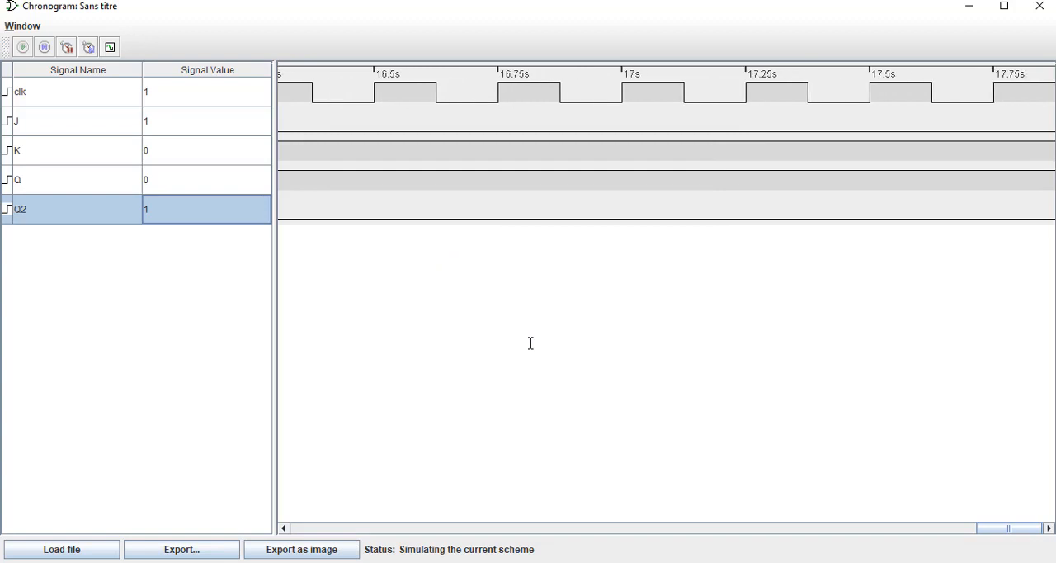